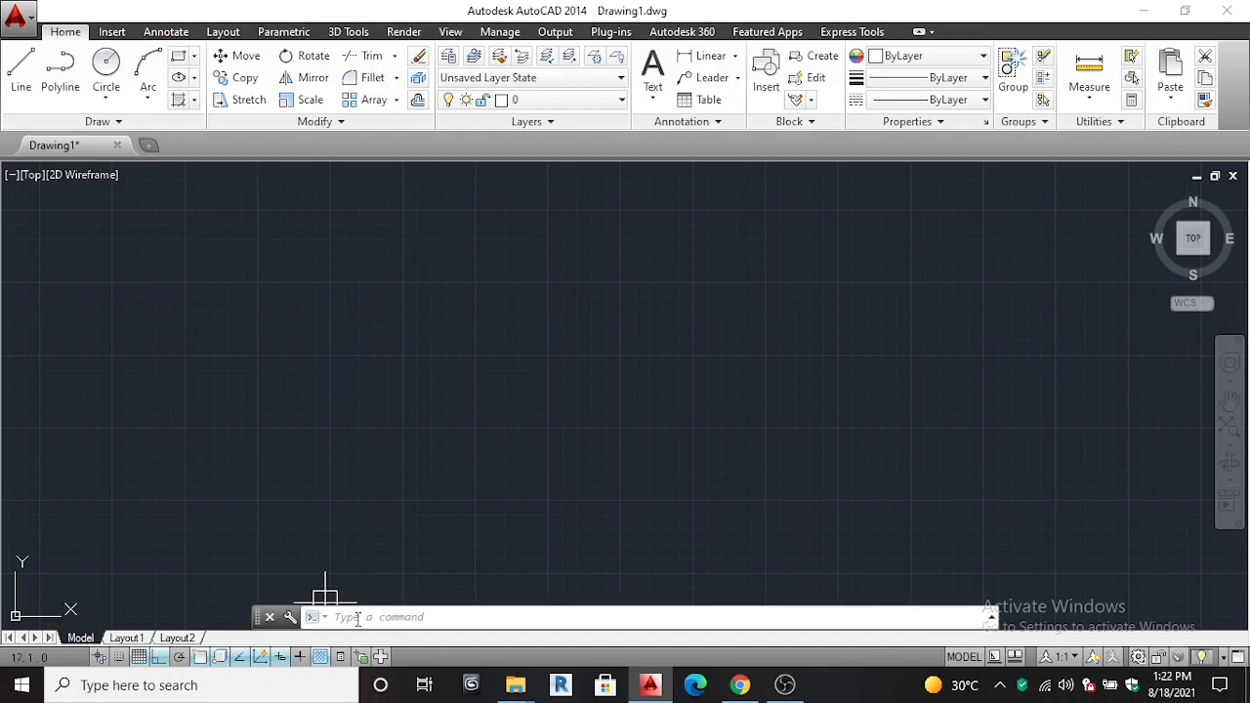
Step: Configure the drawing units to decimal length with 0.0 precision and millimeters as the insertion scale
click(357, 619)
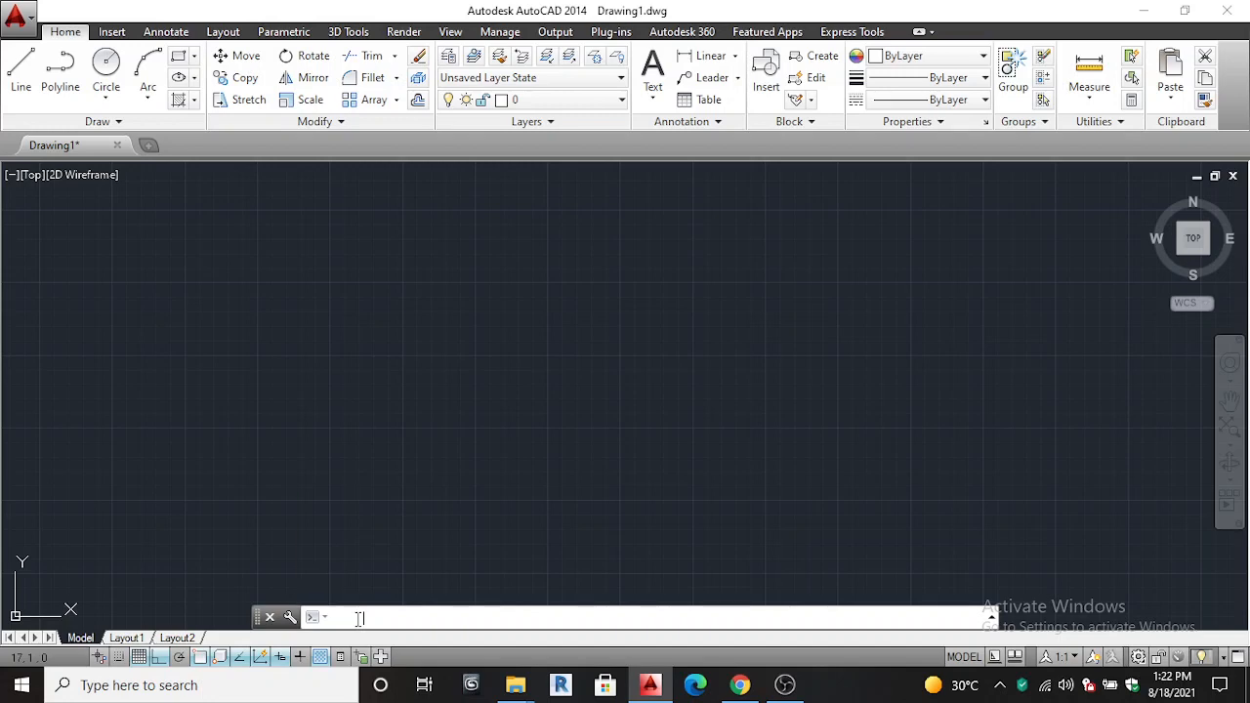
key(Return)
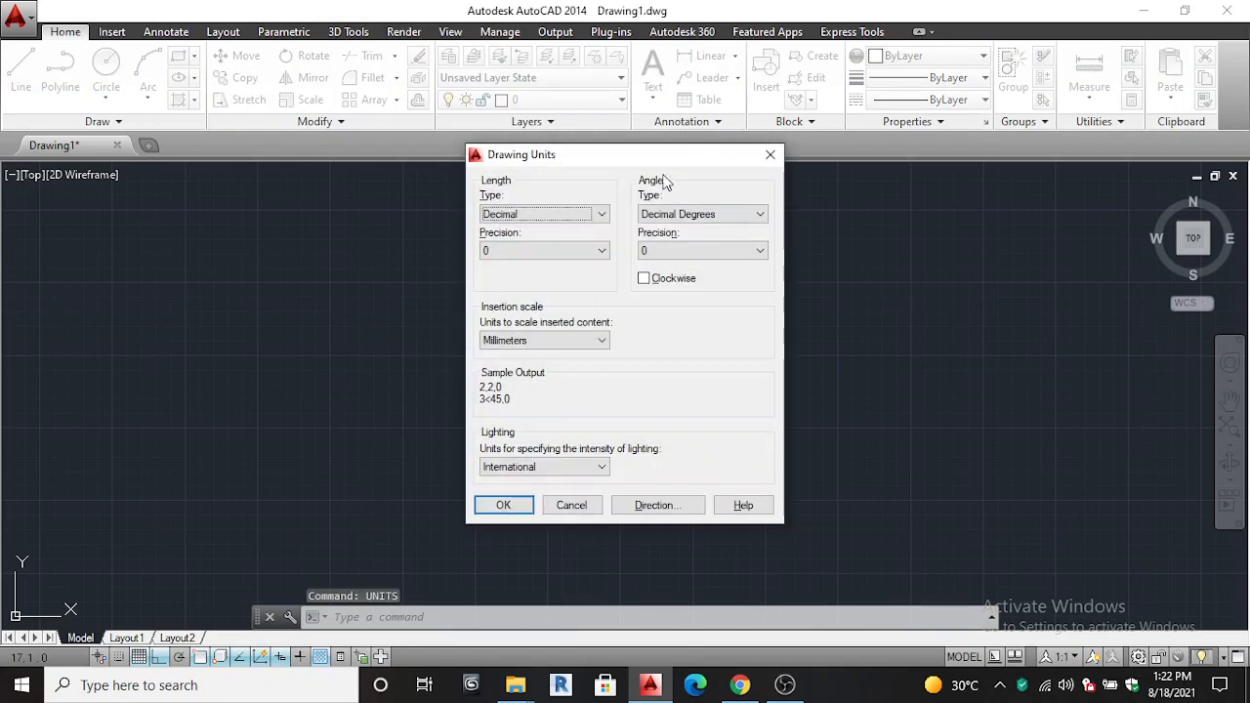
click(551, 215)
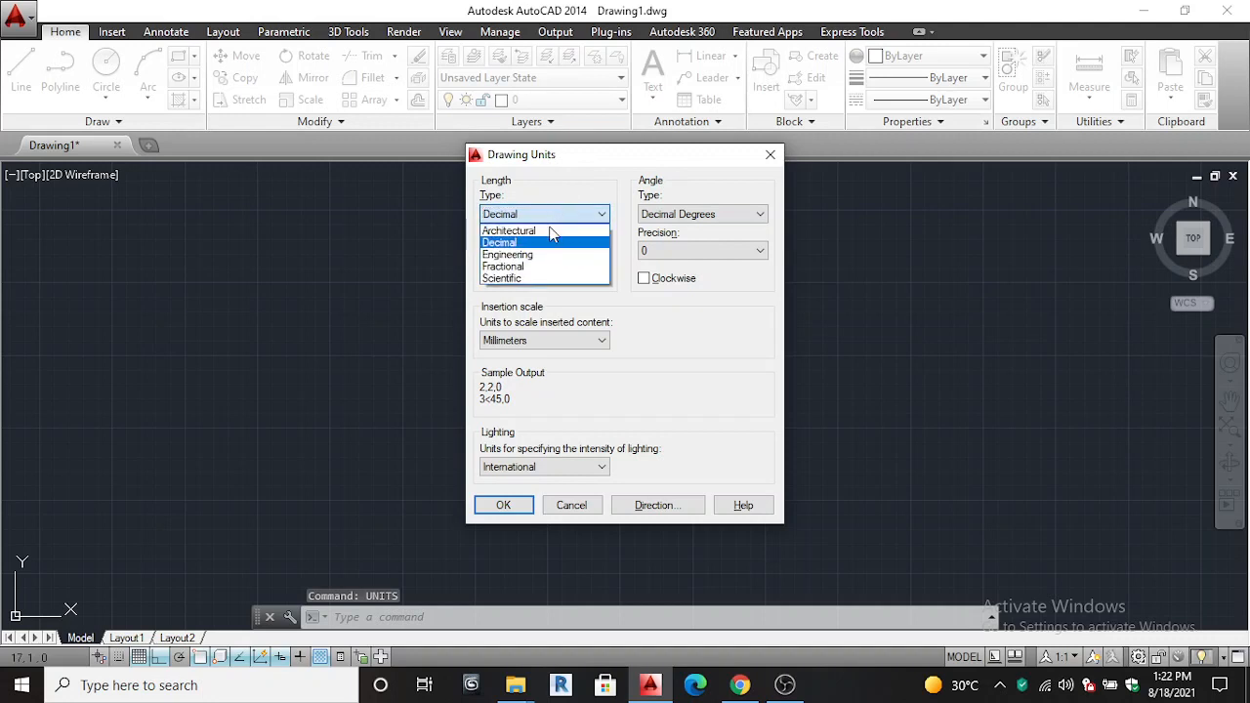
click(547, 242)
click(557, 250)
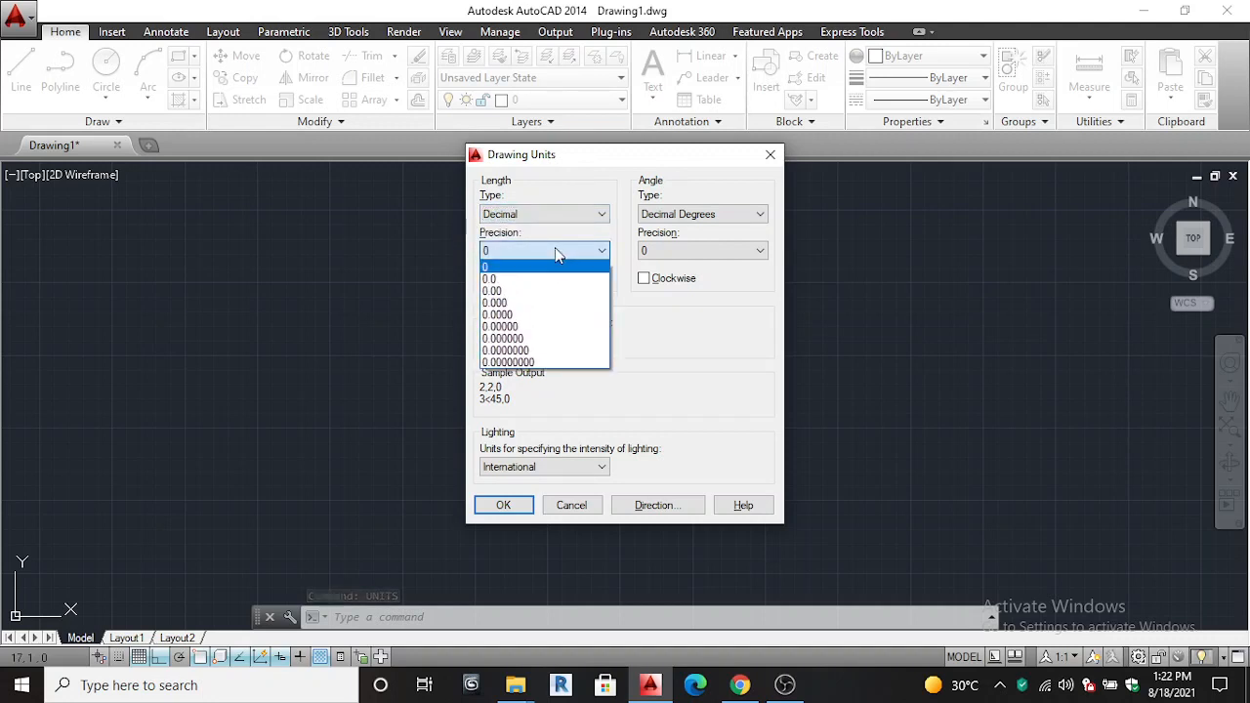
click(527, 280)
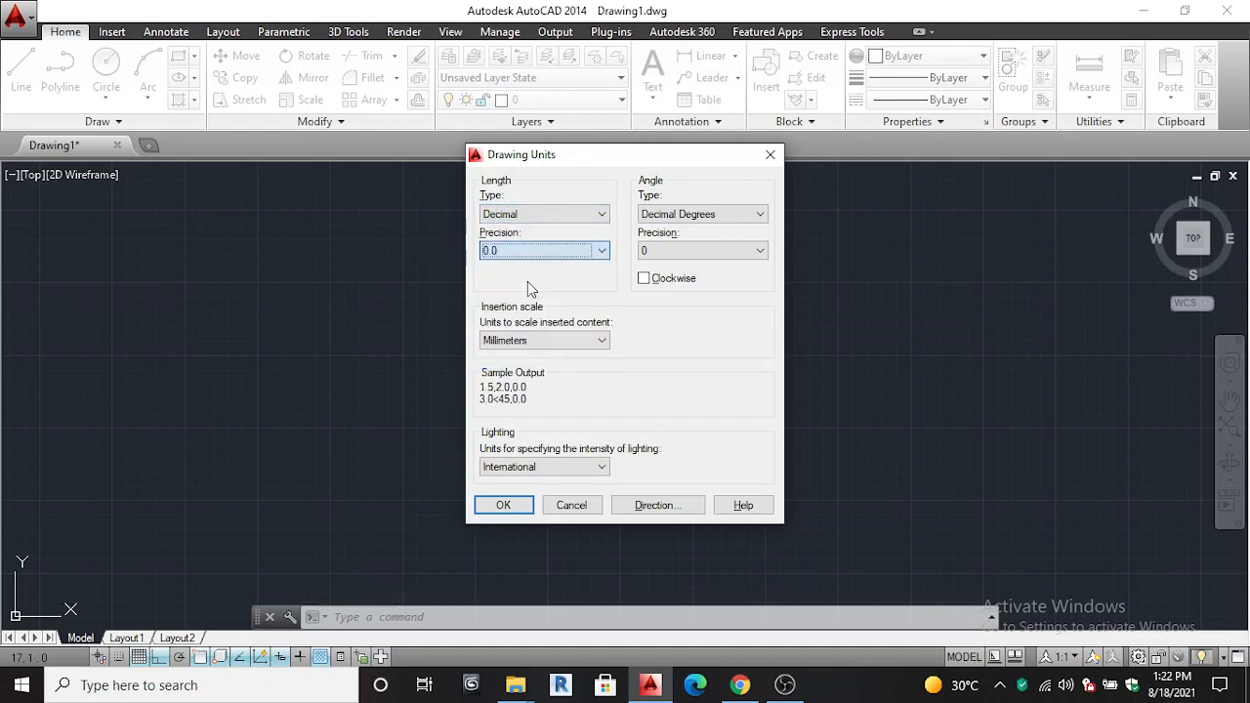
click(533, 339)
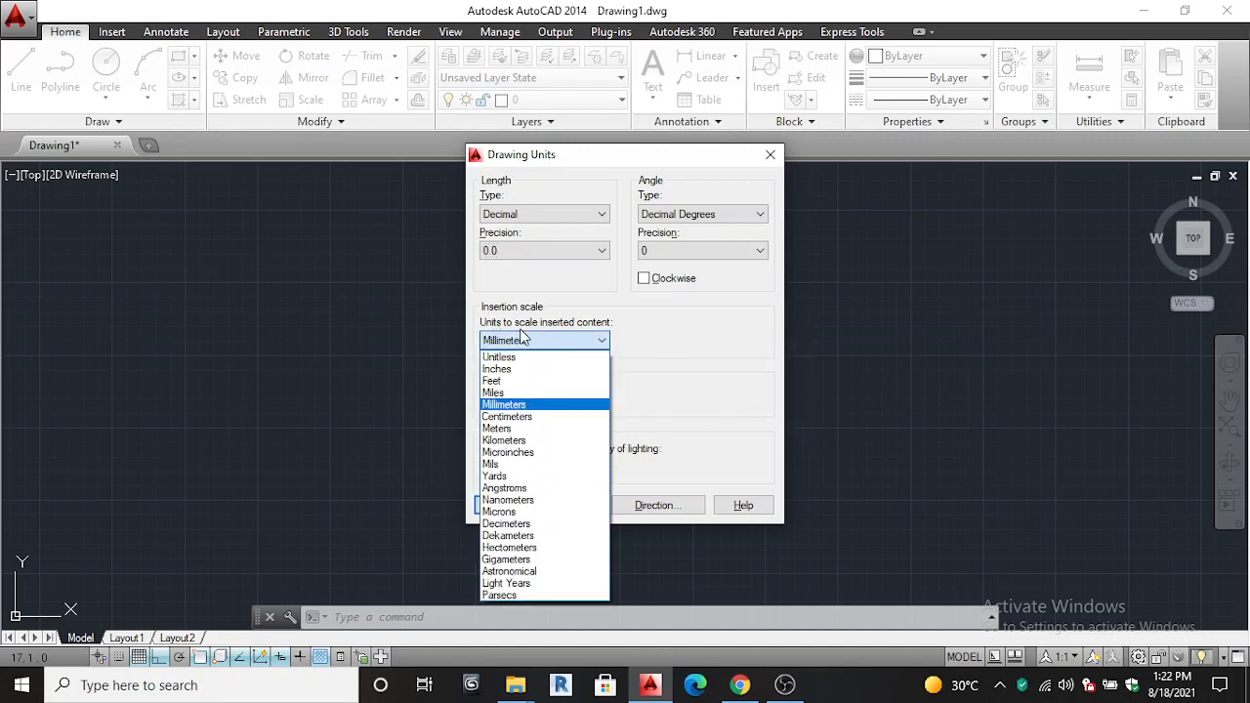
click(522, 407)
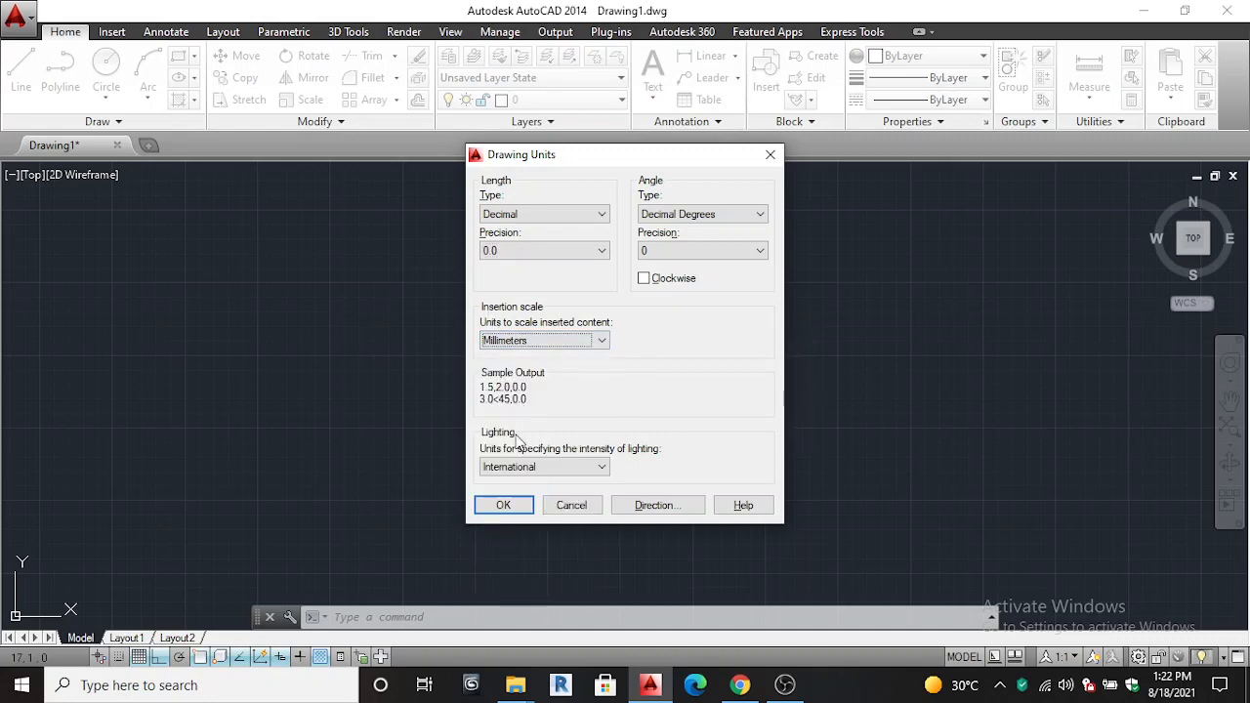
click(503, 505)
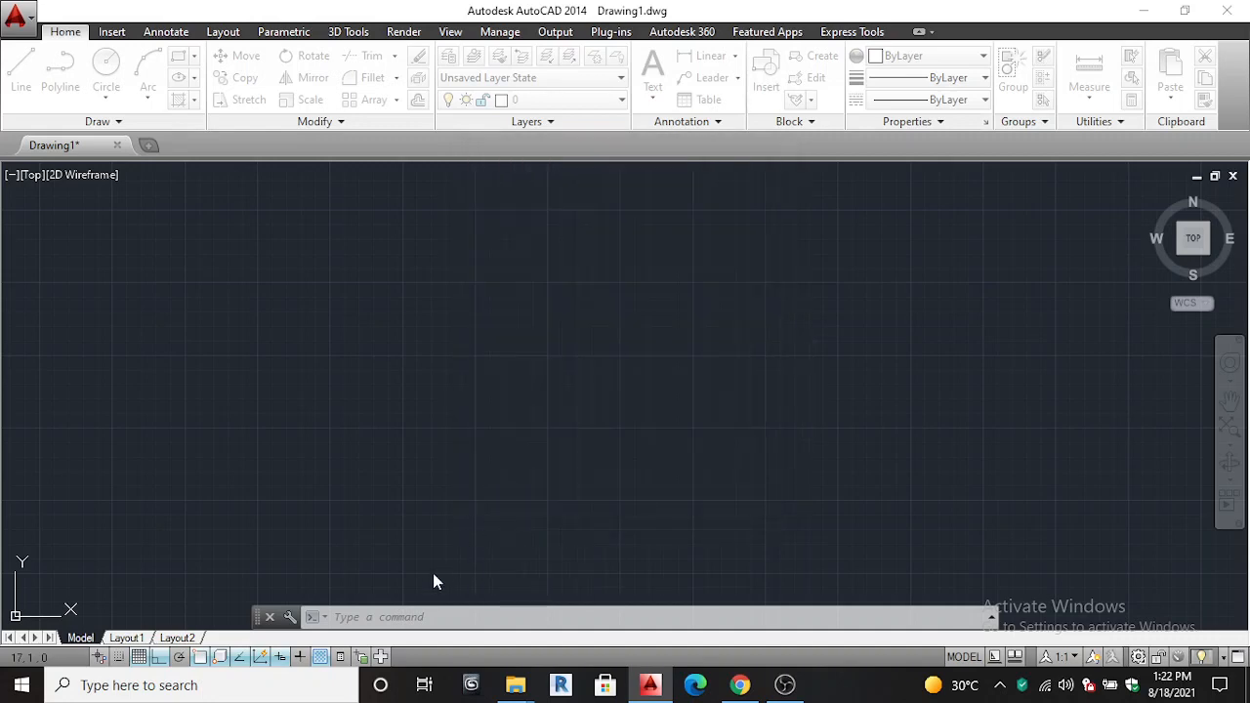
Step: Set the model space limits with the lower left corner at 0,0 and the upper right corner at 297,210
click(392, 616)
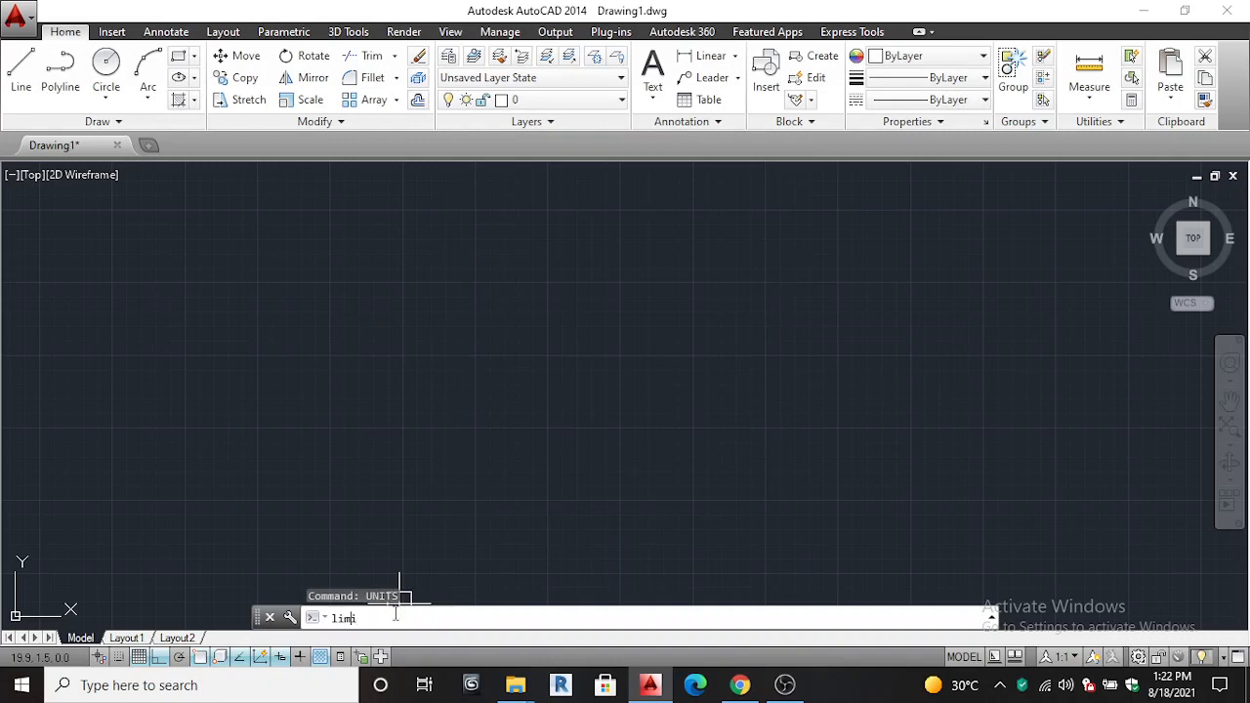
key(Return)
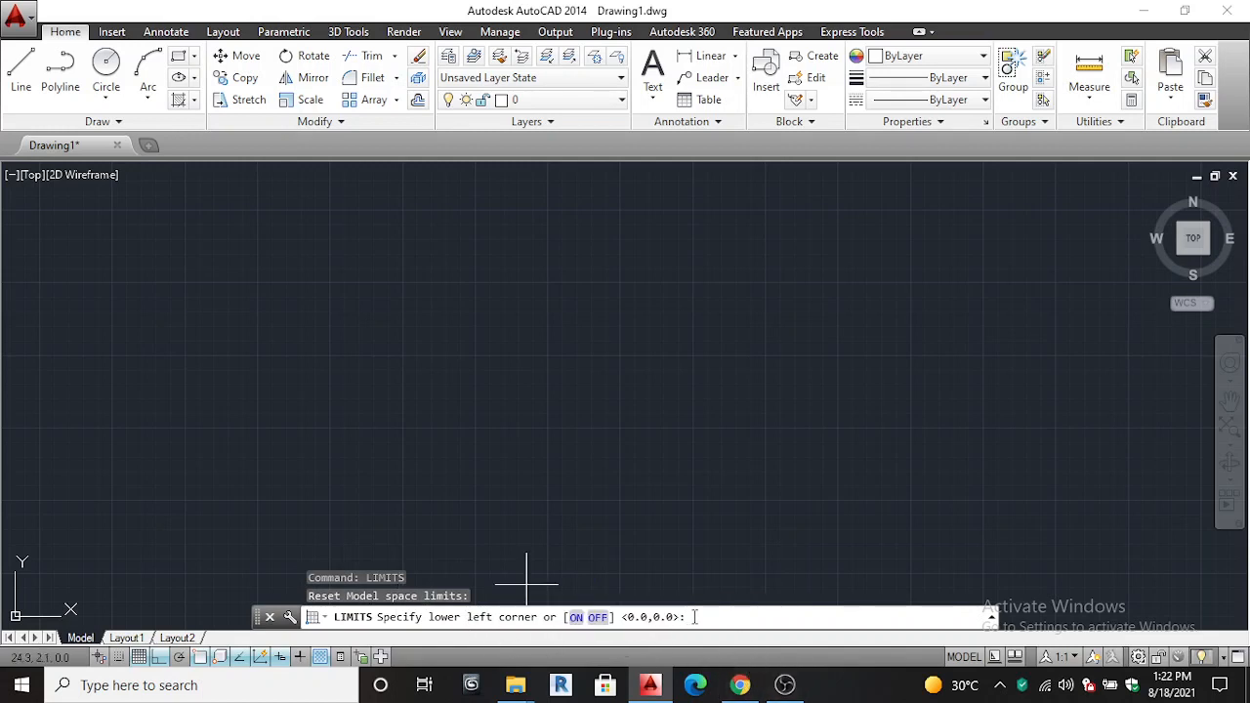
text(0)
key(Return)
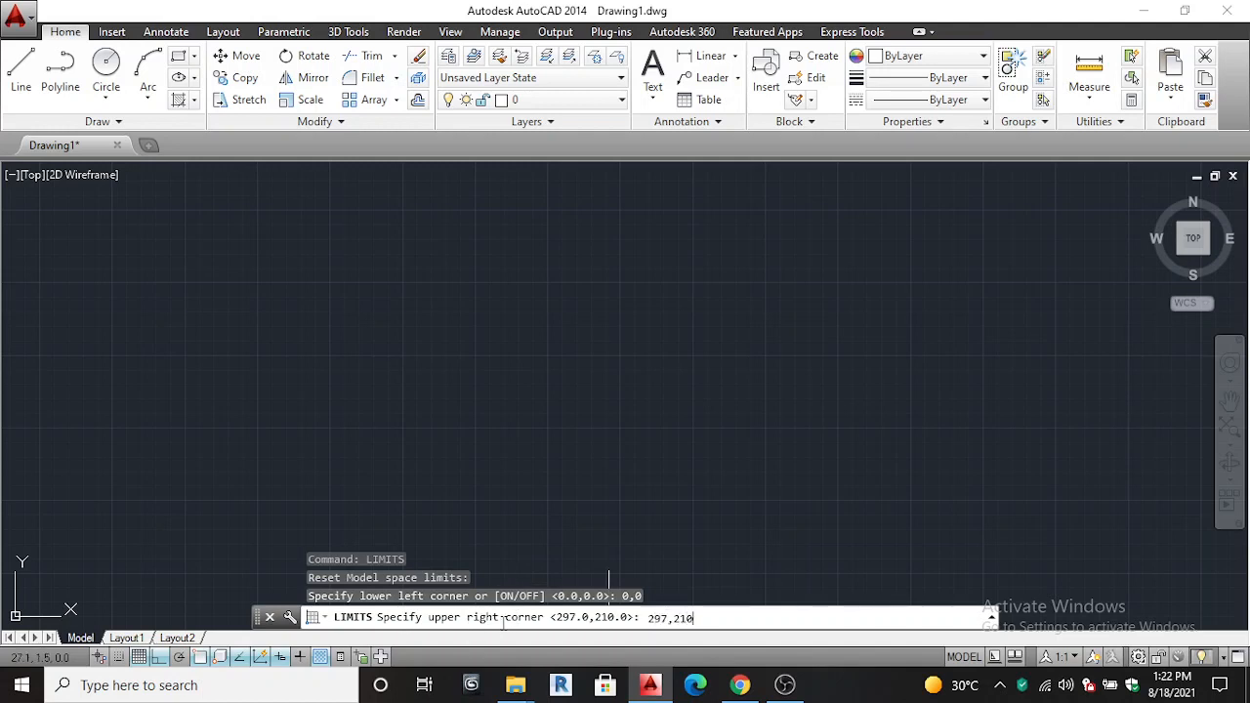
key(Return)
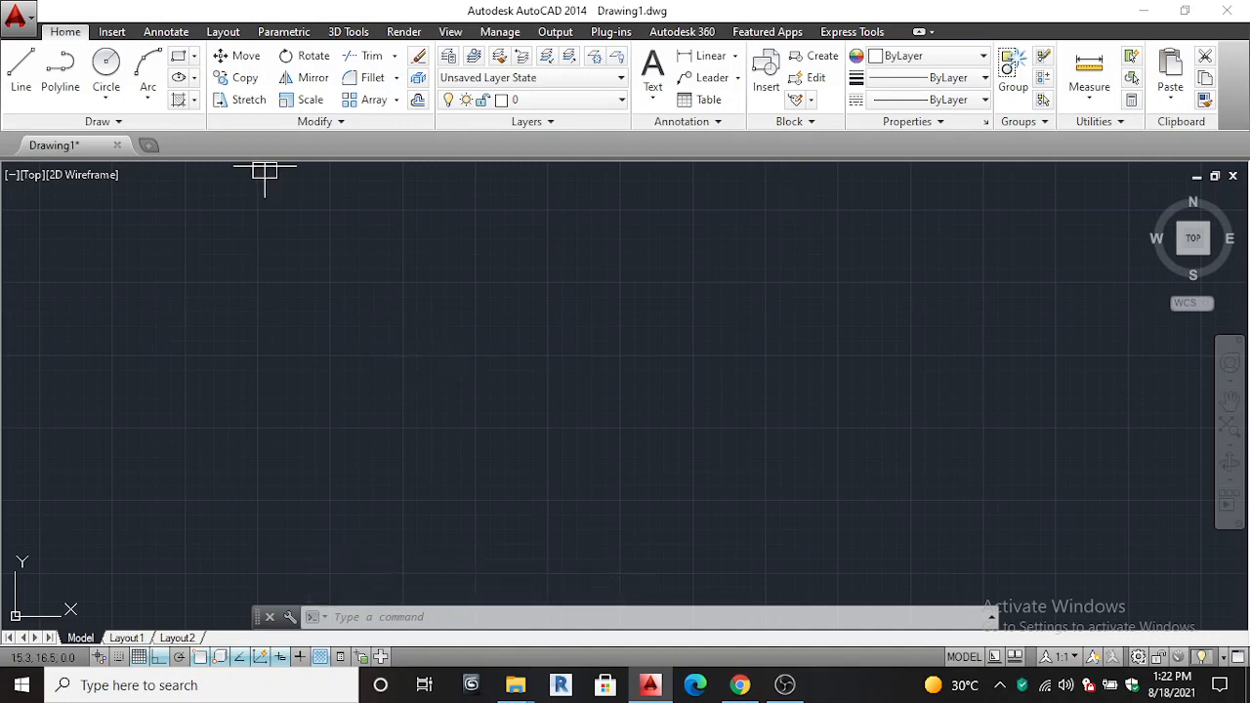
click(350, 618)
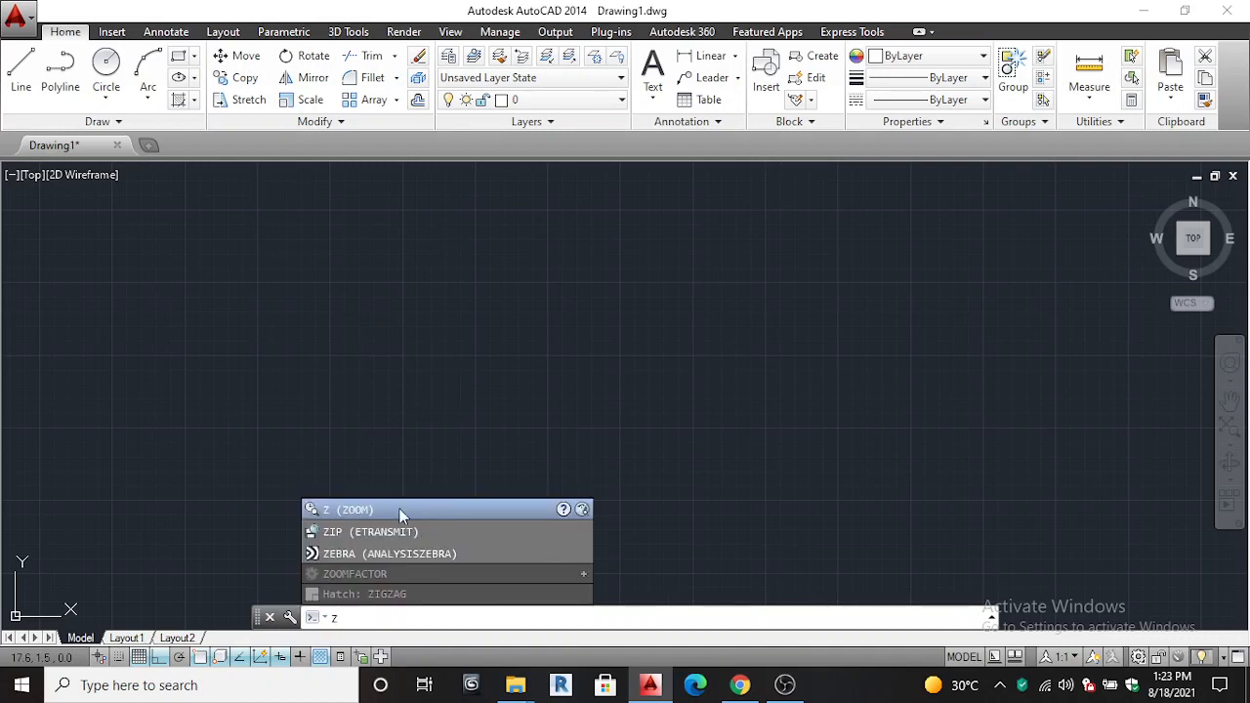
key(space)
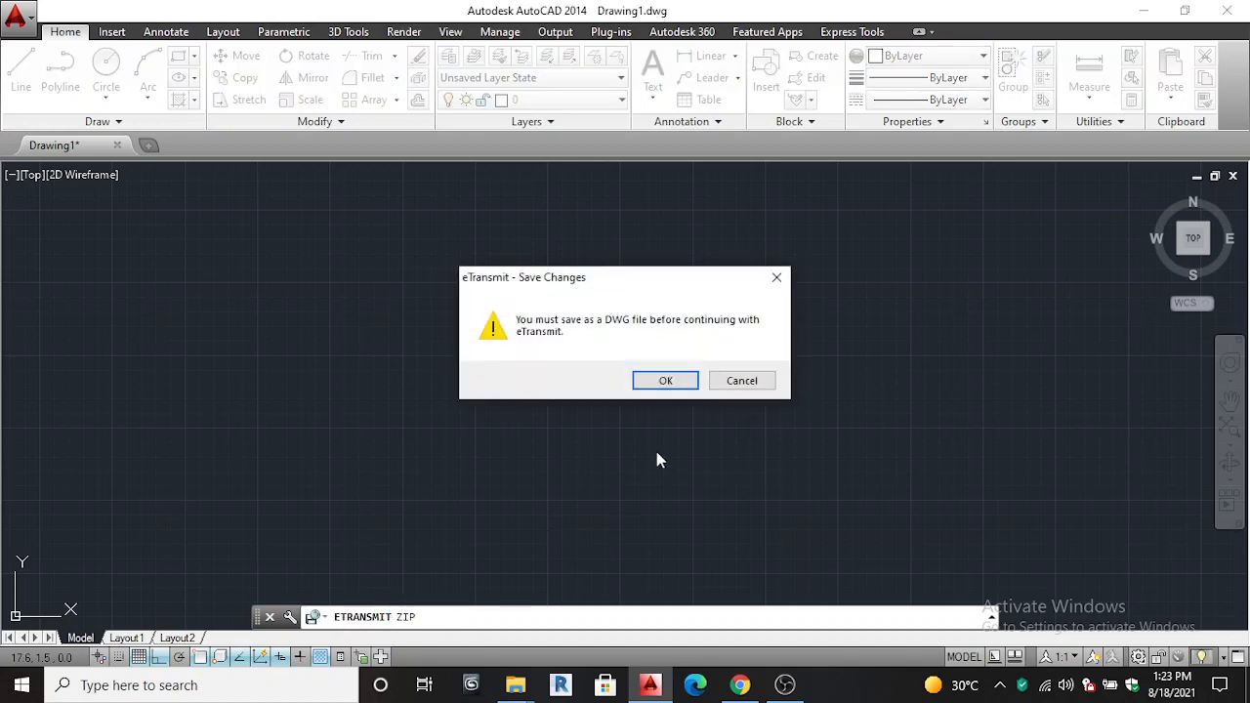
click(737, 382)
Step: Zoom the view with the All option to fit the whole drawing limits
click(386, 618)
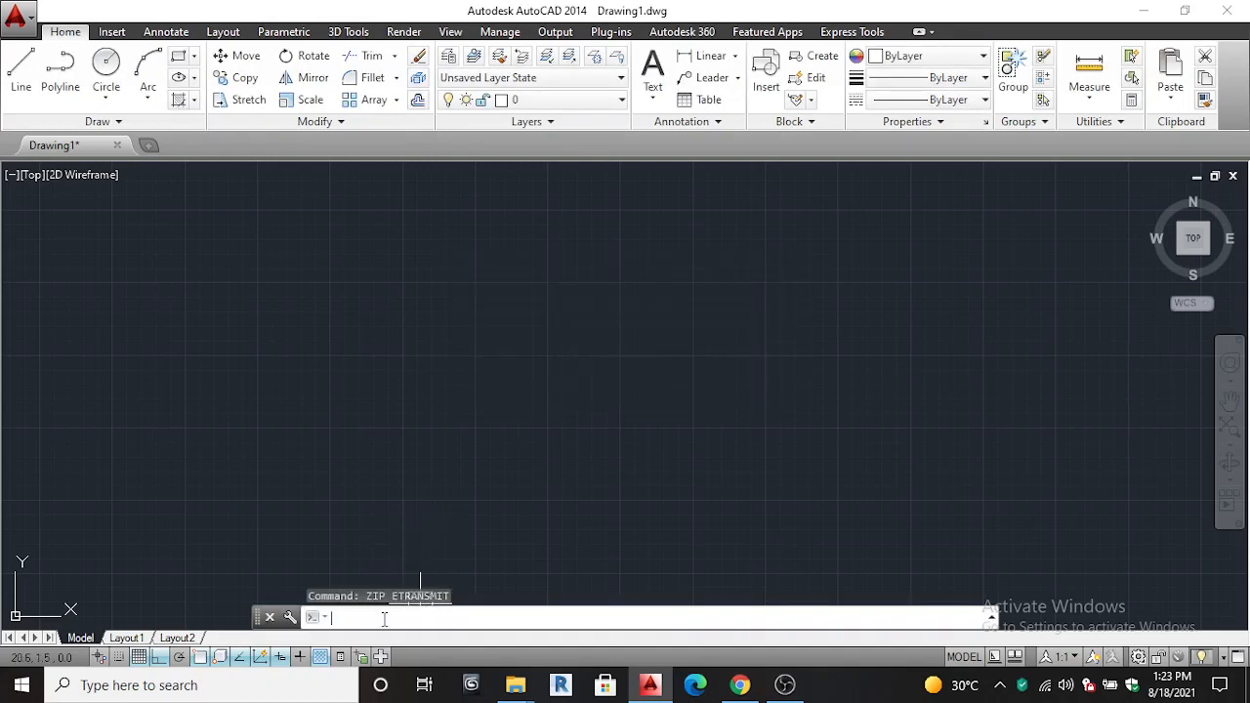
text(z)
key(Return)
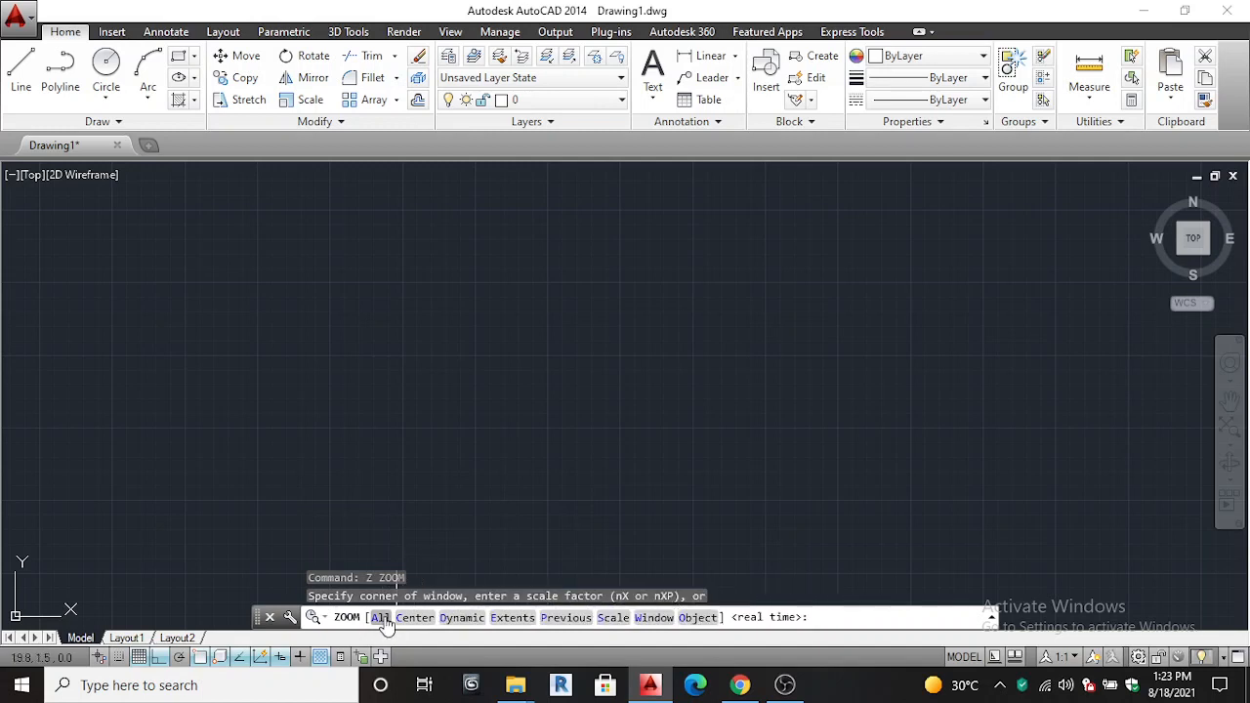
click(383, 619)
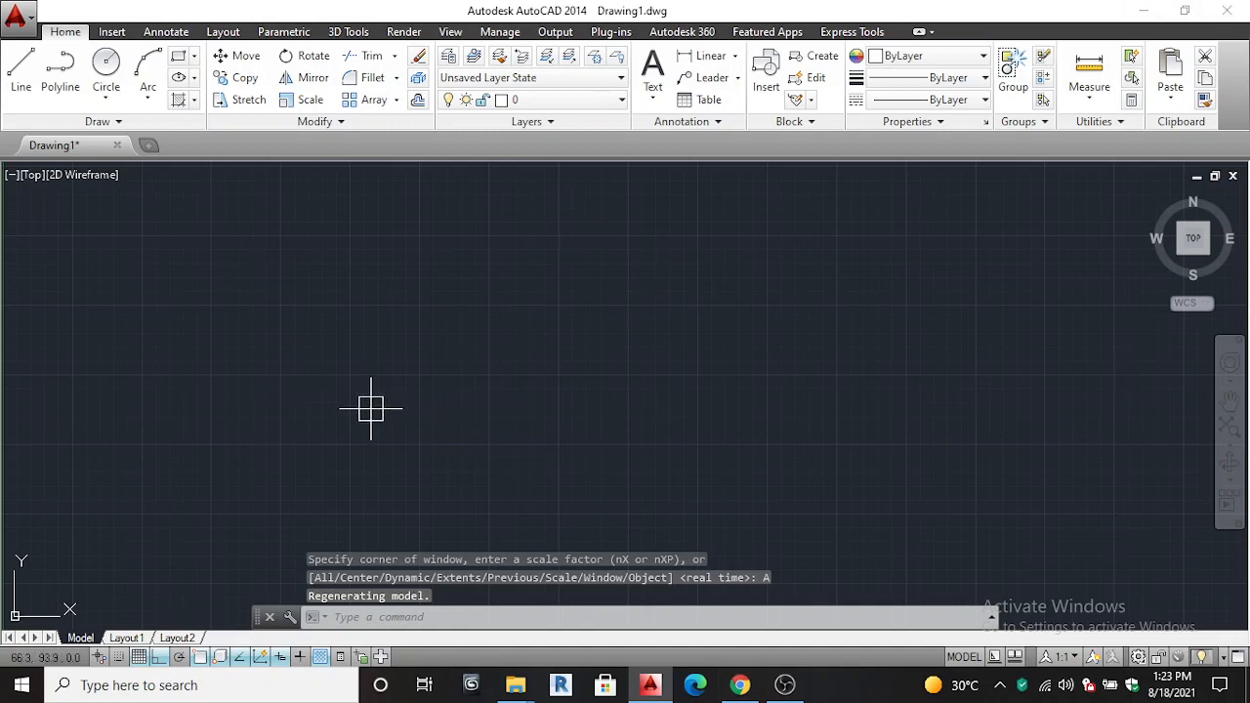
Step: Draw a horizontal rectangle freehand from four connected orthogonal lines near the middle of the drawing area
click(24, 69)
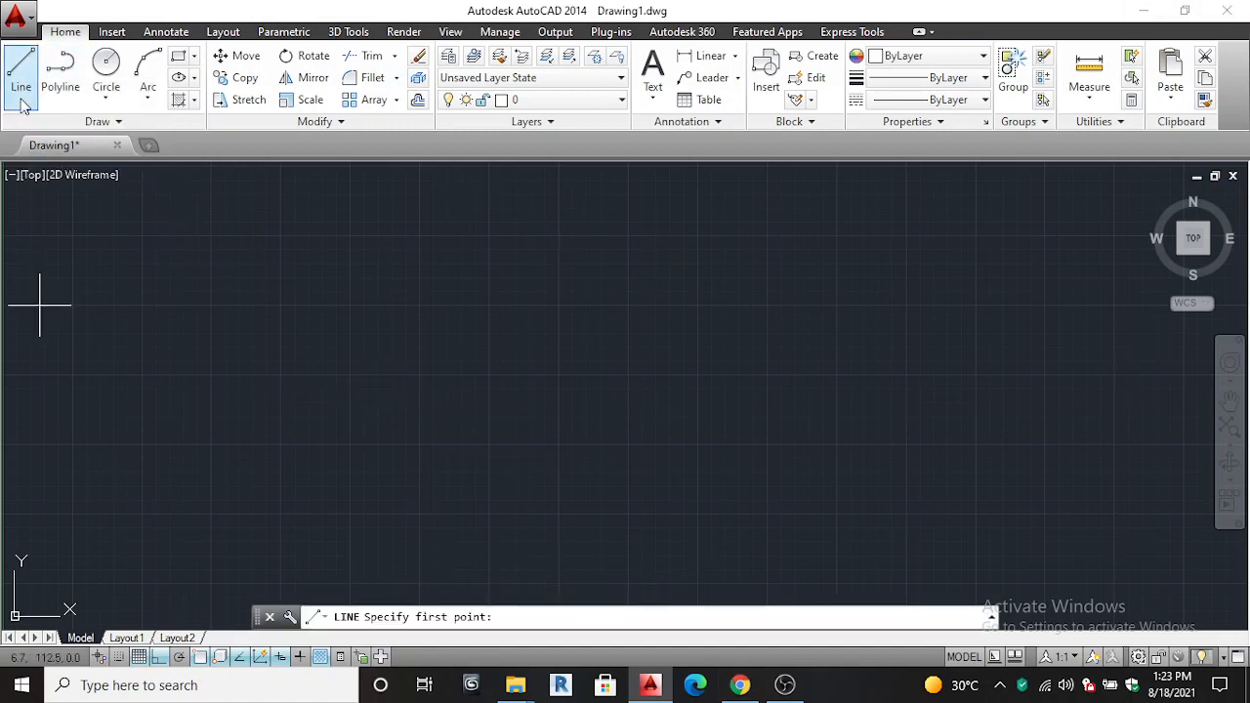
click(320, 234)
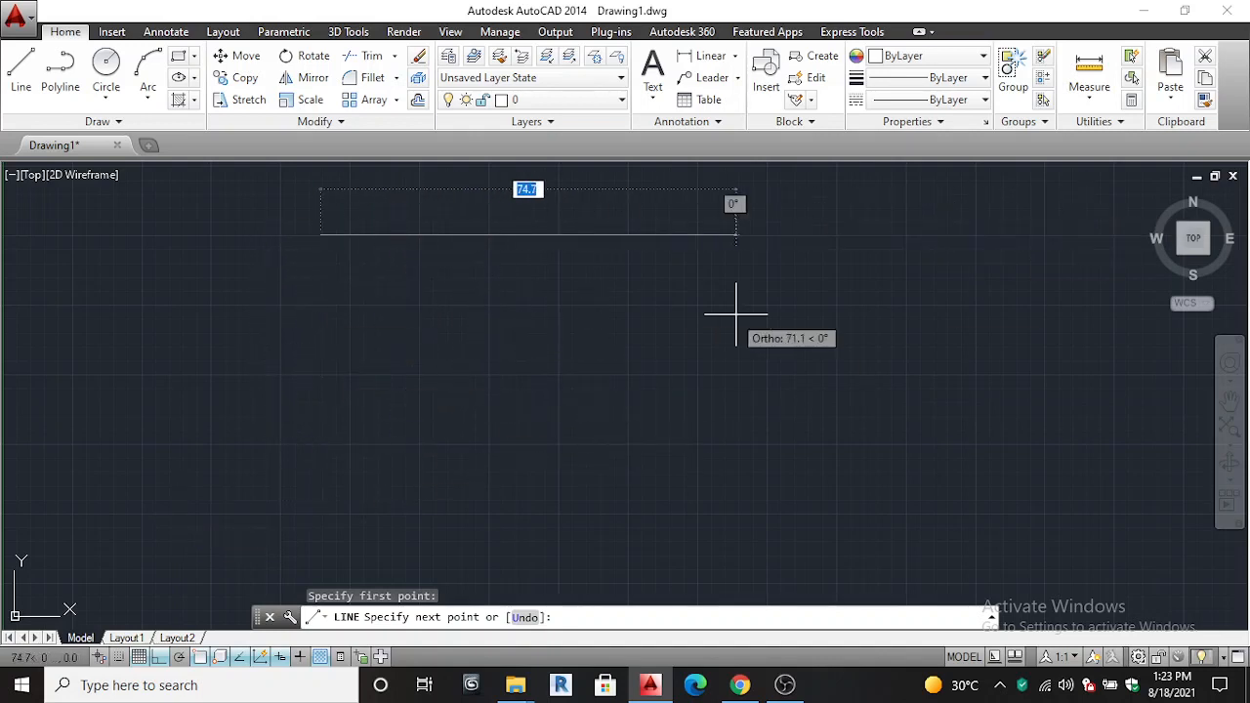
click(723, 256)
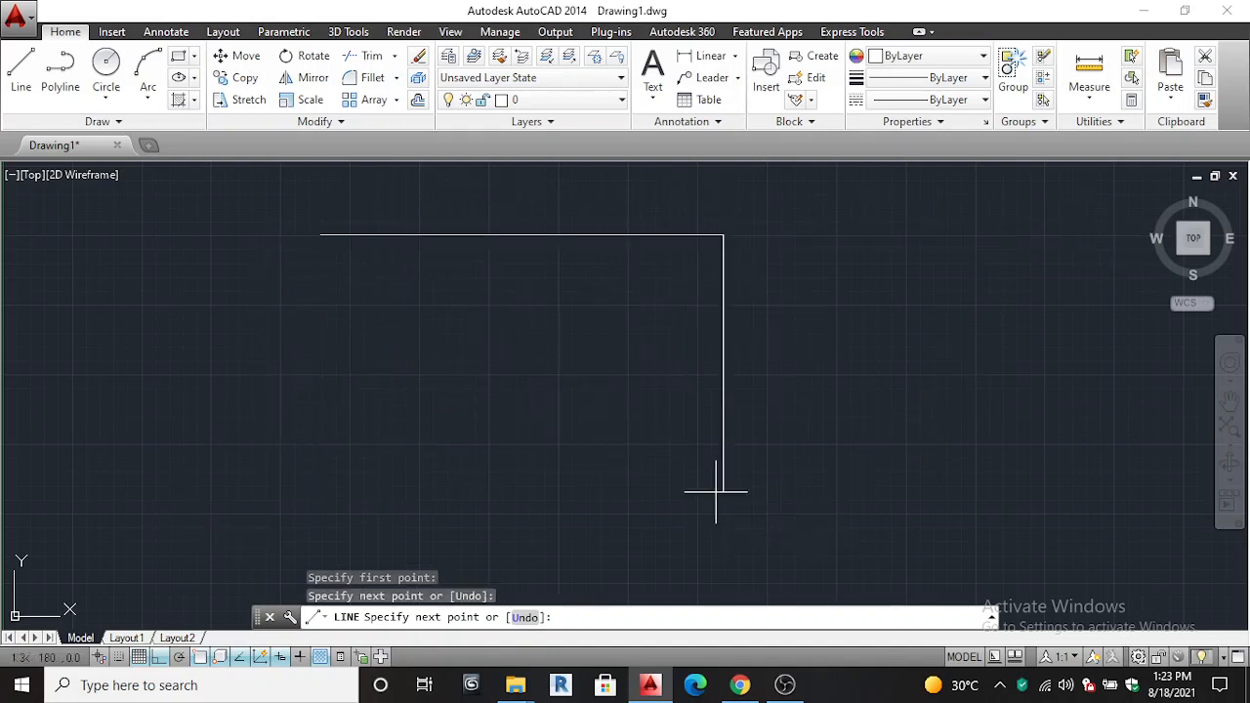
click(721, 492)
click(324, 493)
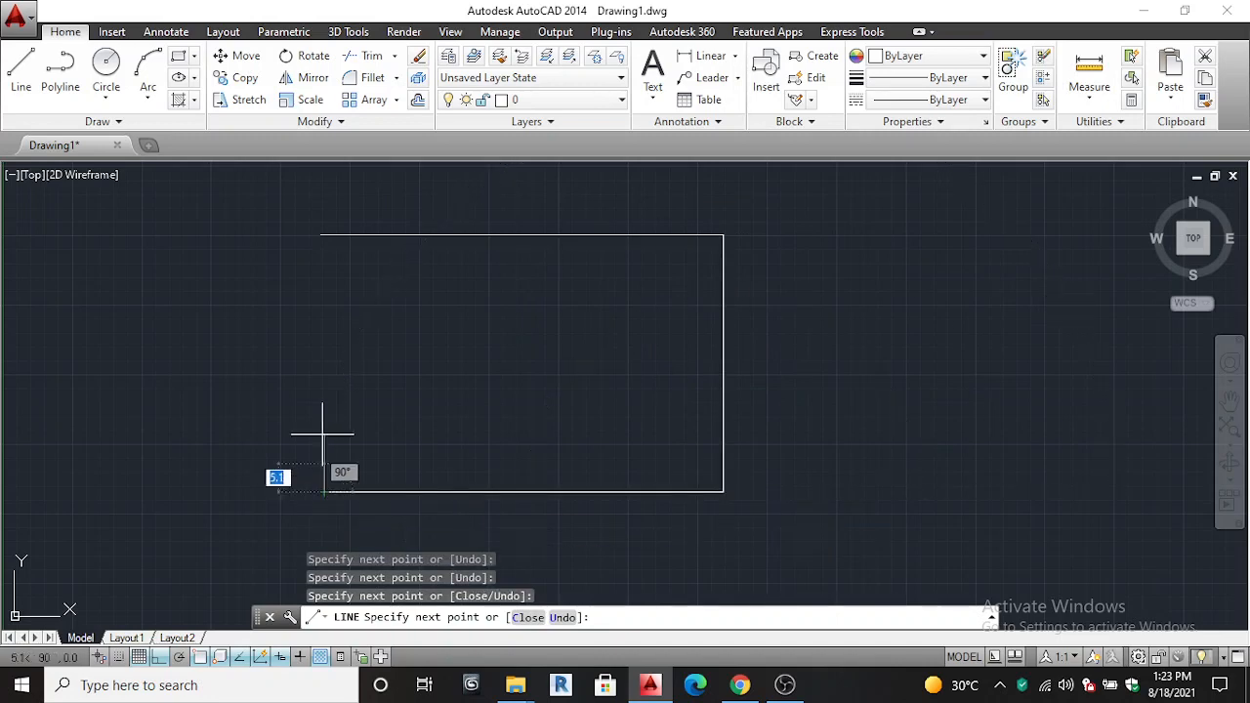
click(325, 235)
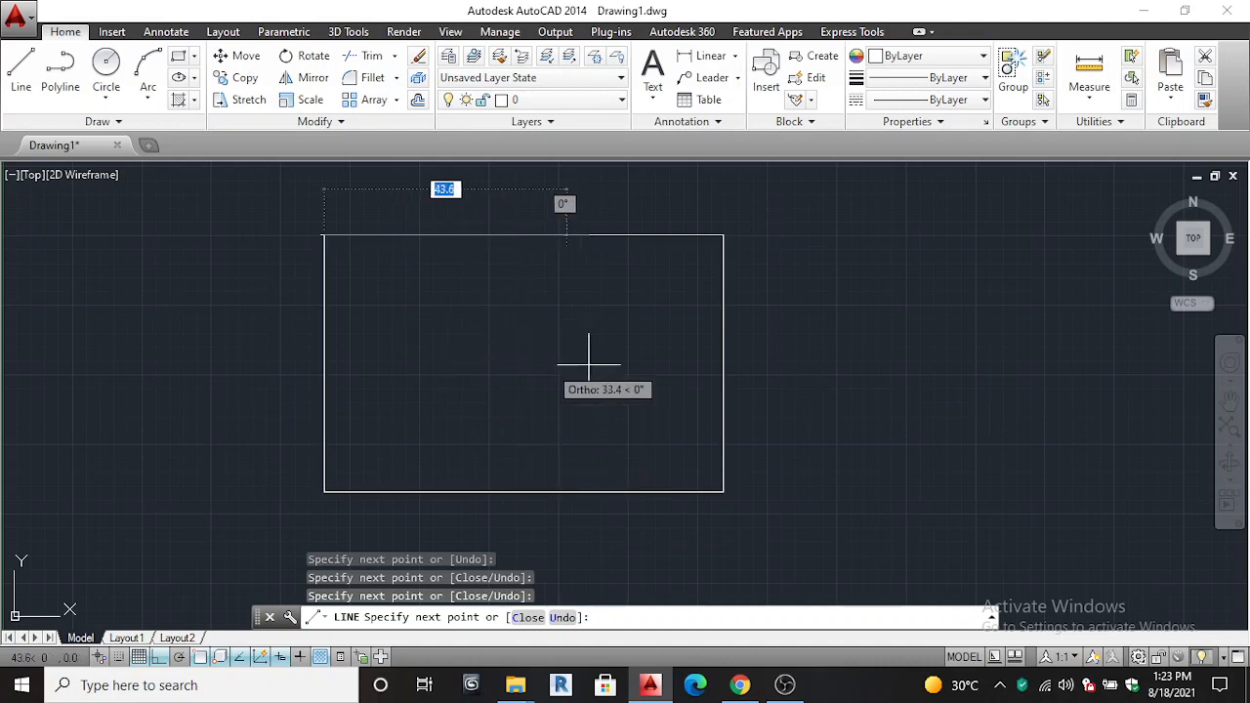
key(Return)
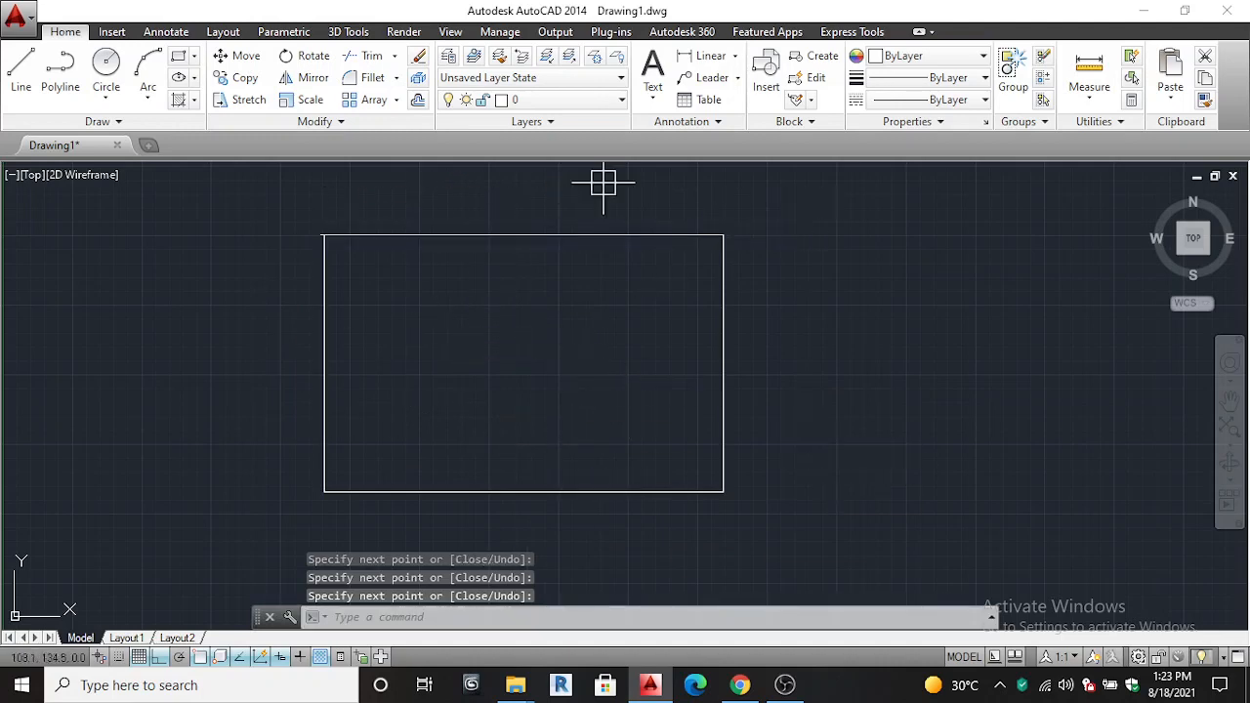
Step: Examine the four-line rectangle at several zoom levels
scroll(463, 358, down, 4)
scroll(463, 357, up, 9)
scroll(467, 374, down, 5)
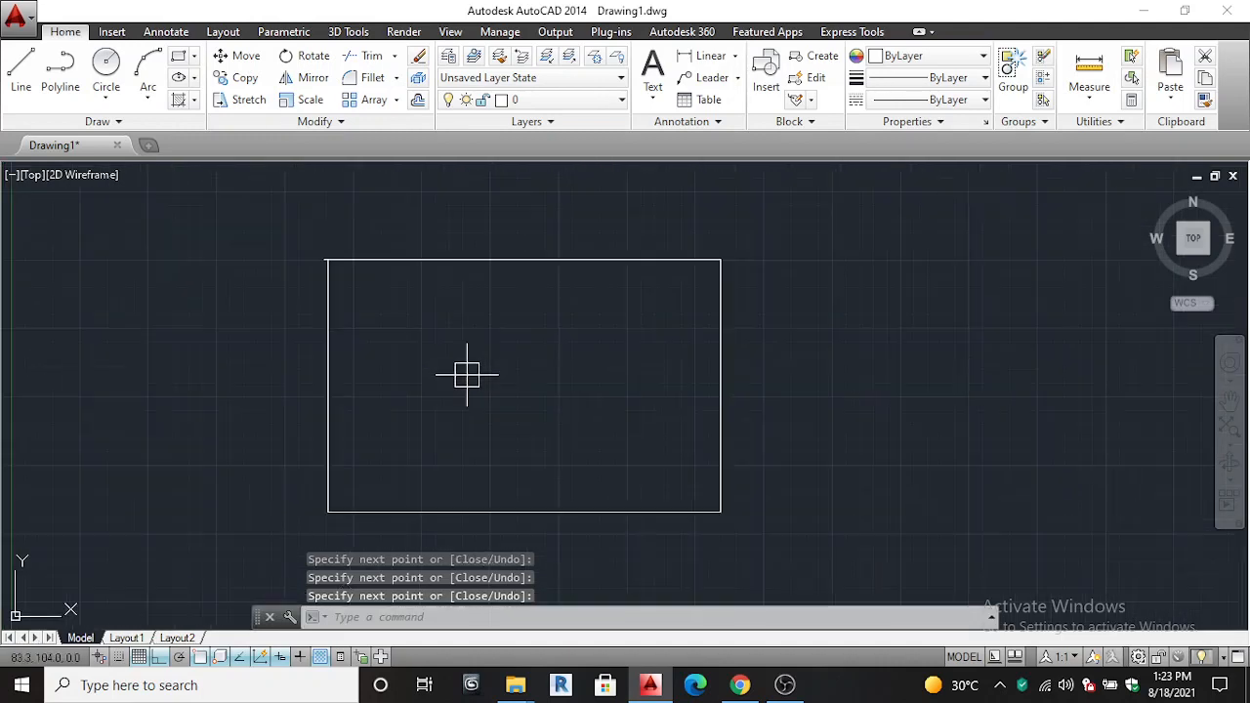
scroll(467, 374, down, 2)
scroll(463, 380, up, 4)
scroll(460, 382, down, 4)
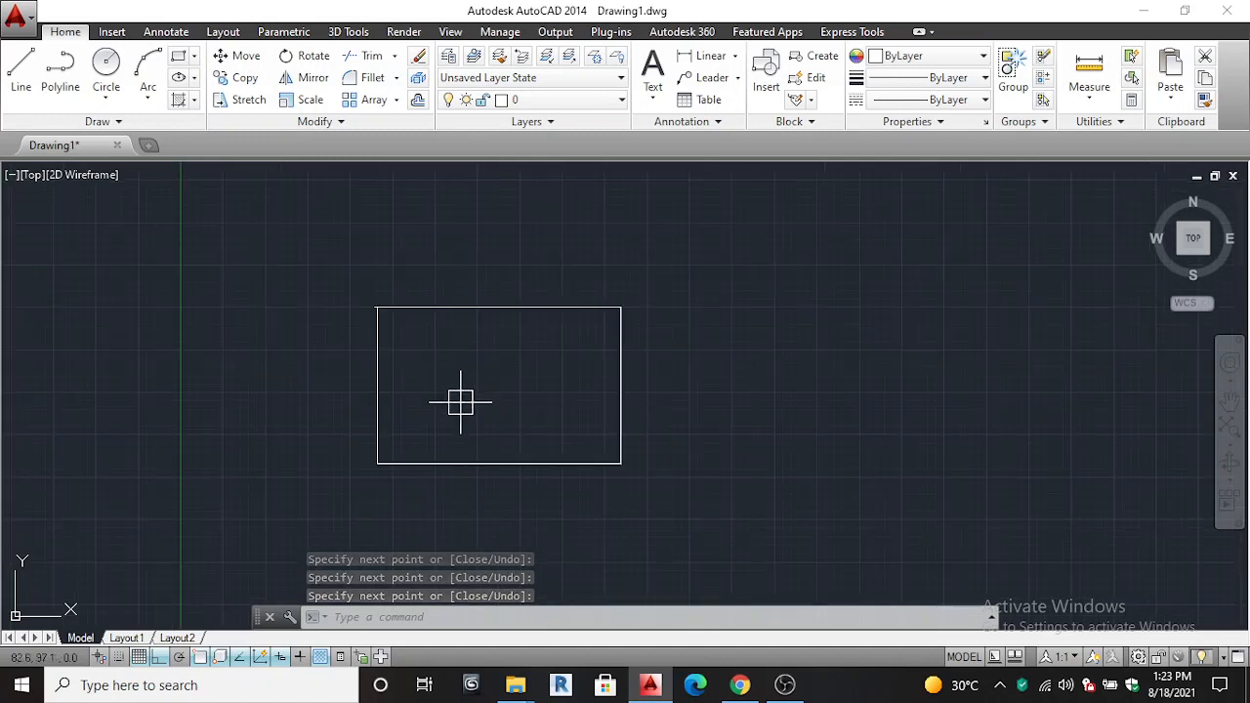
scroll(465, 309, up, 4)
scroll(466, 309, down, 2)
Step: Check the rectangle's sides as separate lines by selecting them individually, and clear the selection
click(465, 308)
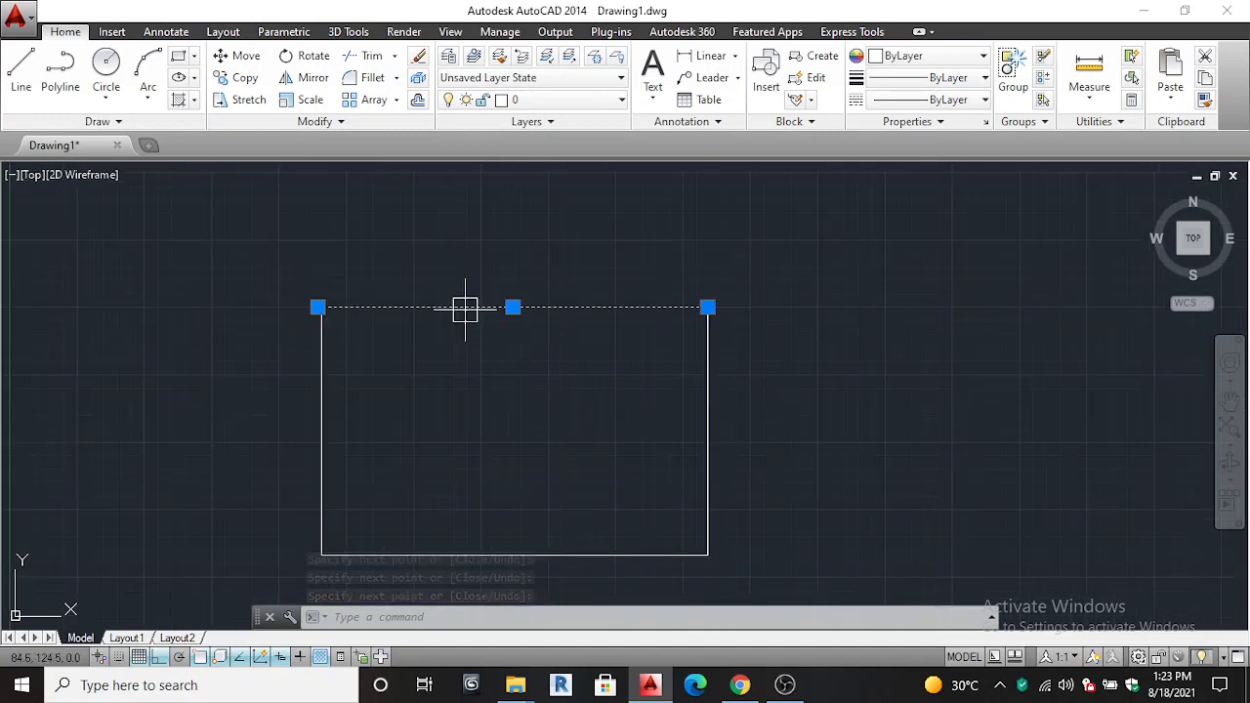
key(Escape)
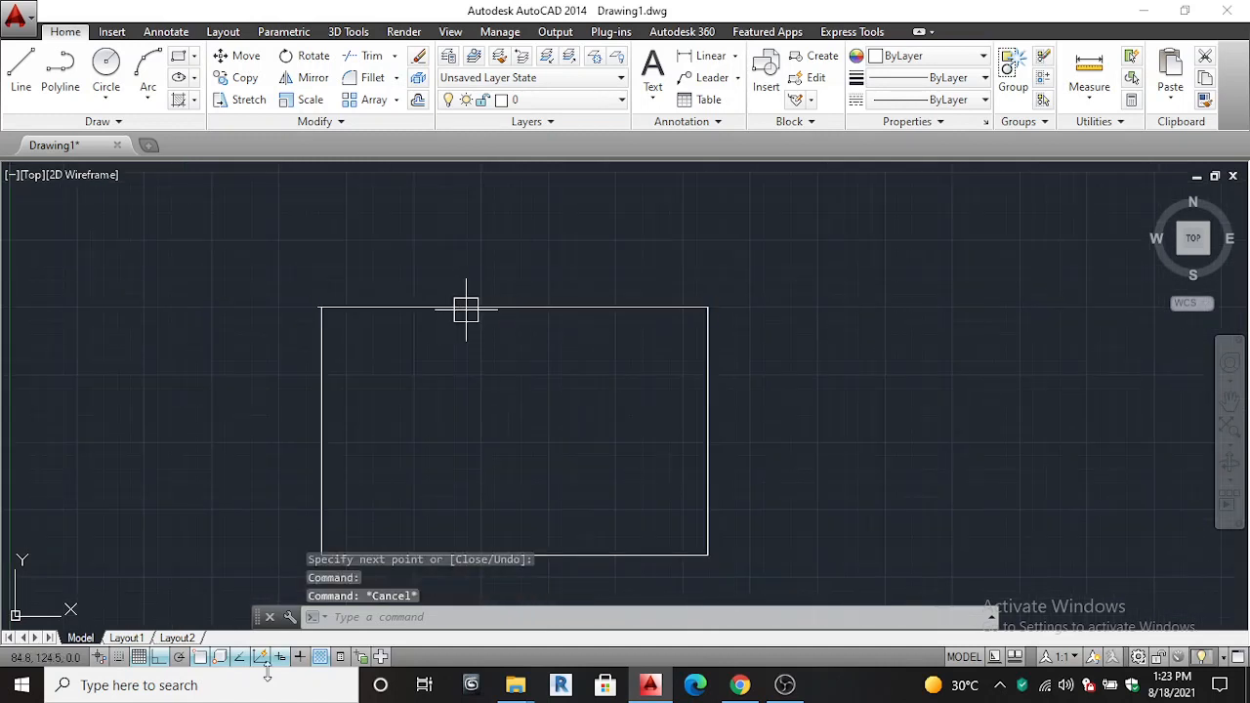
click(317, 418)
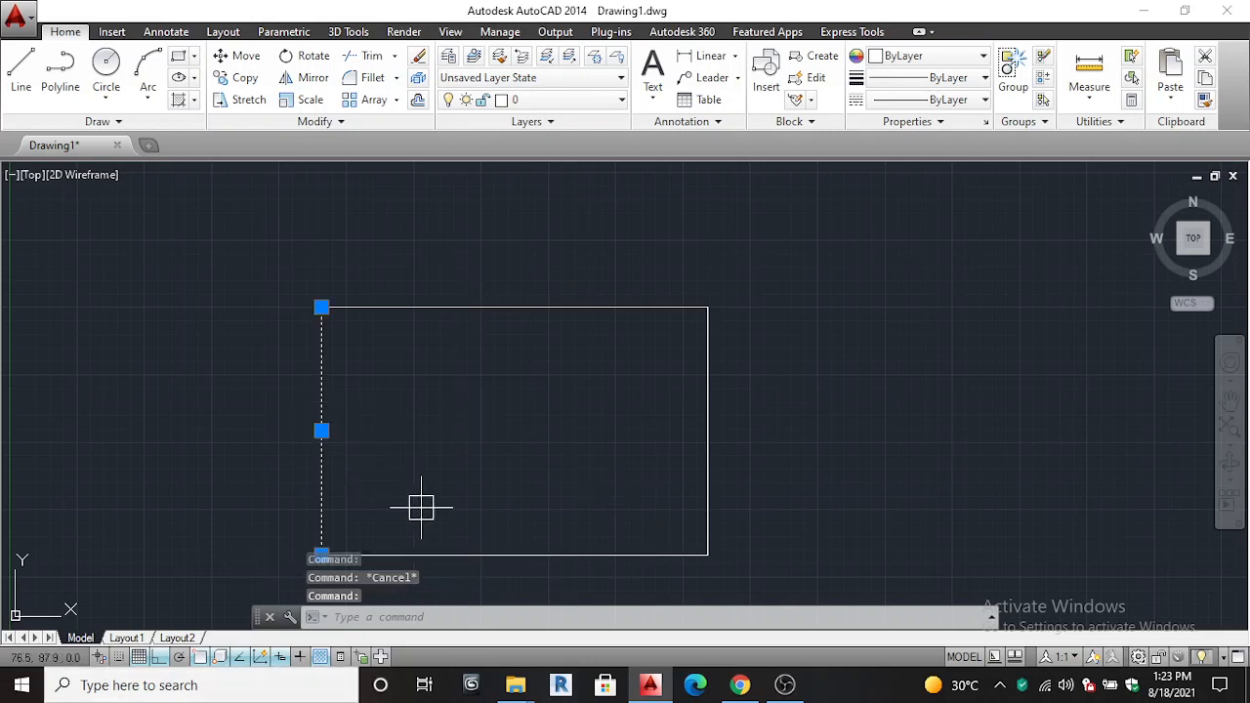
click(707, 428)
scroll(630, 406, down, 2)
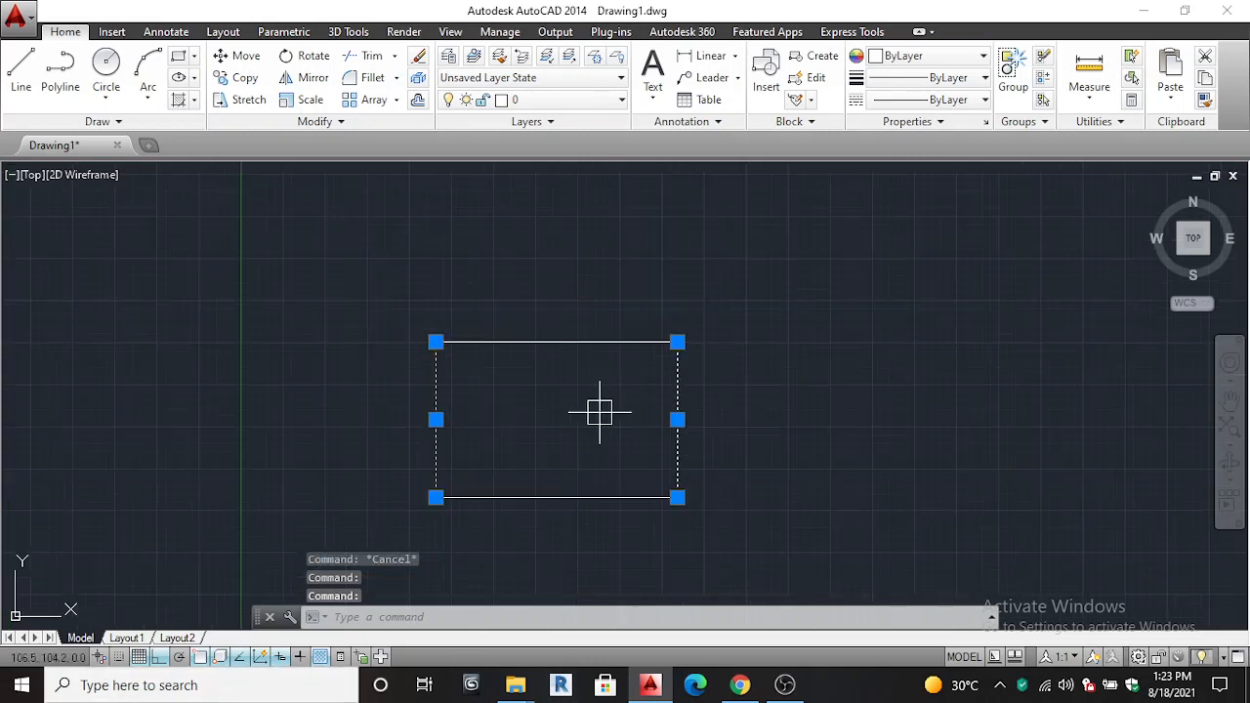
click(572, 343)
click(560, 497)
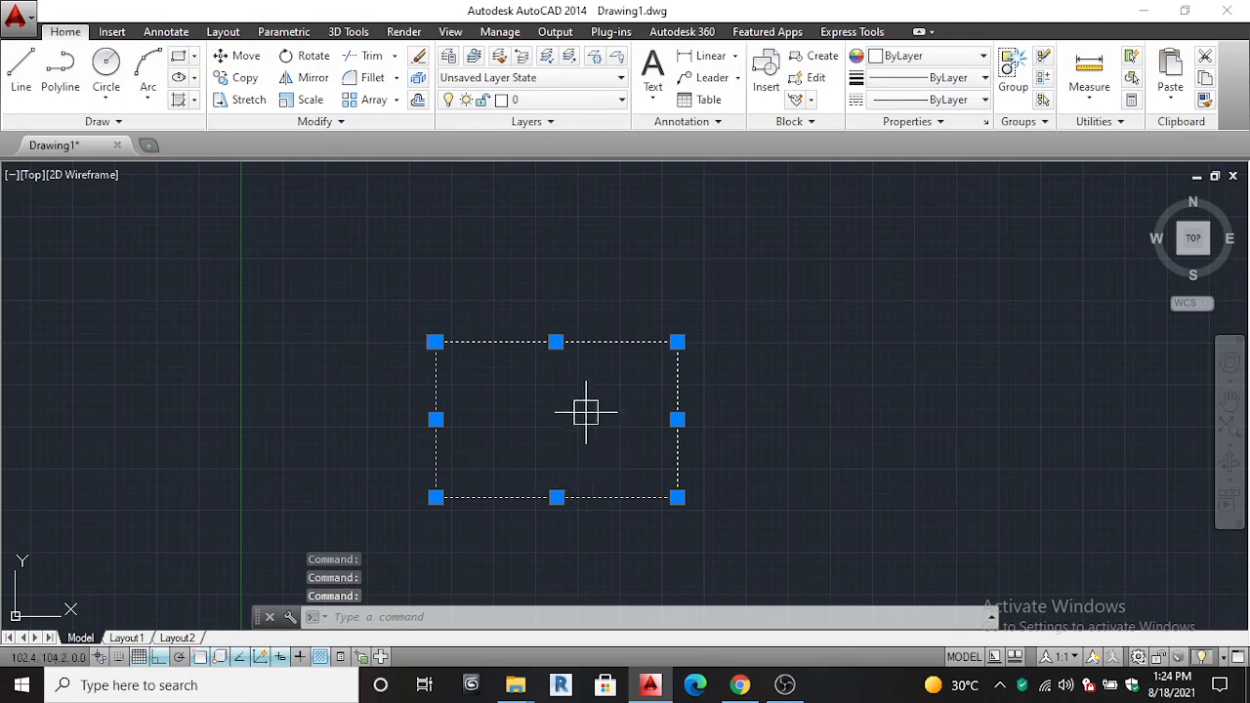
key(Escape)
scroll(777, 379, down, 1)
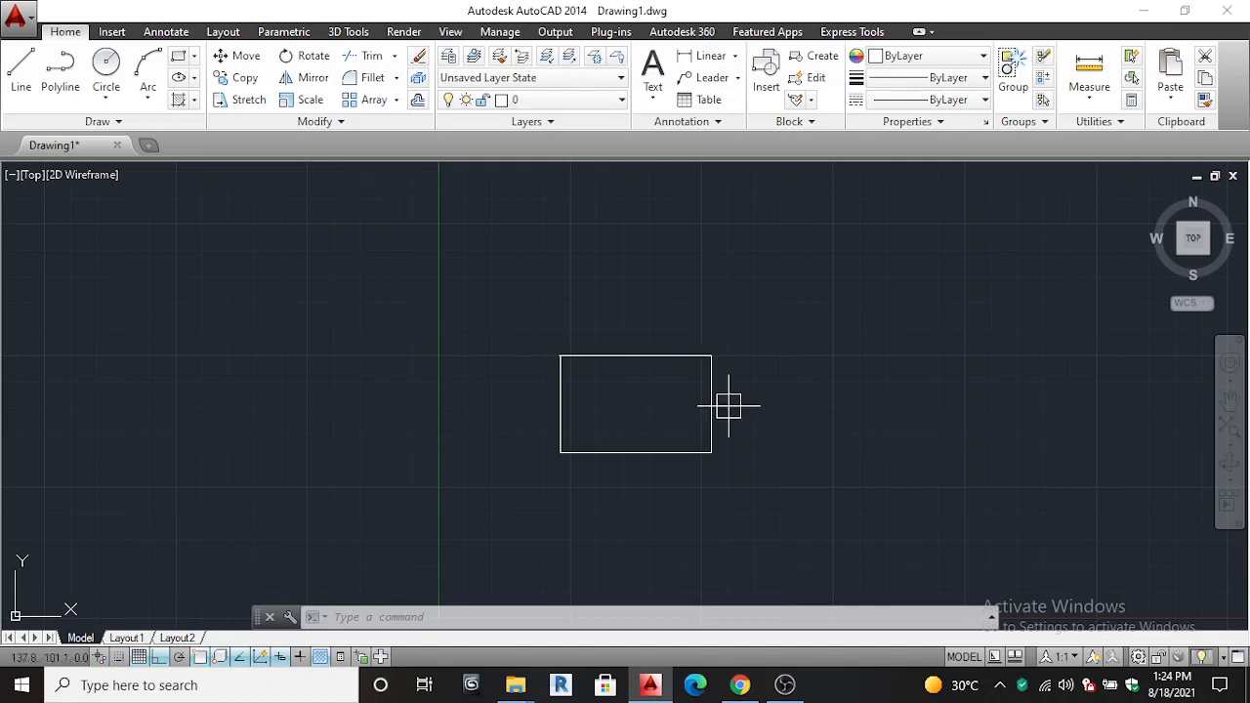
Step: Pan and zoom around the four-line rectangle with the Pan tool, ending on a close view with free space beside it
click(1230, 402)
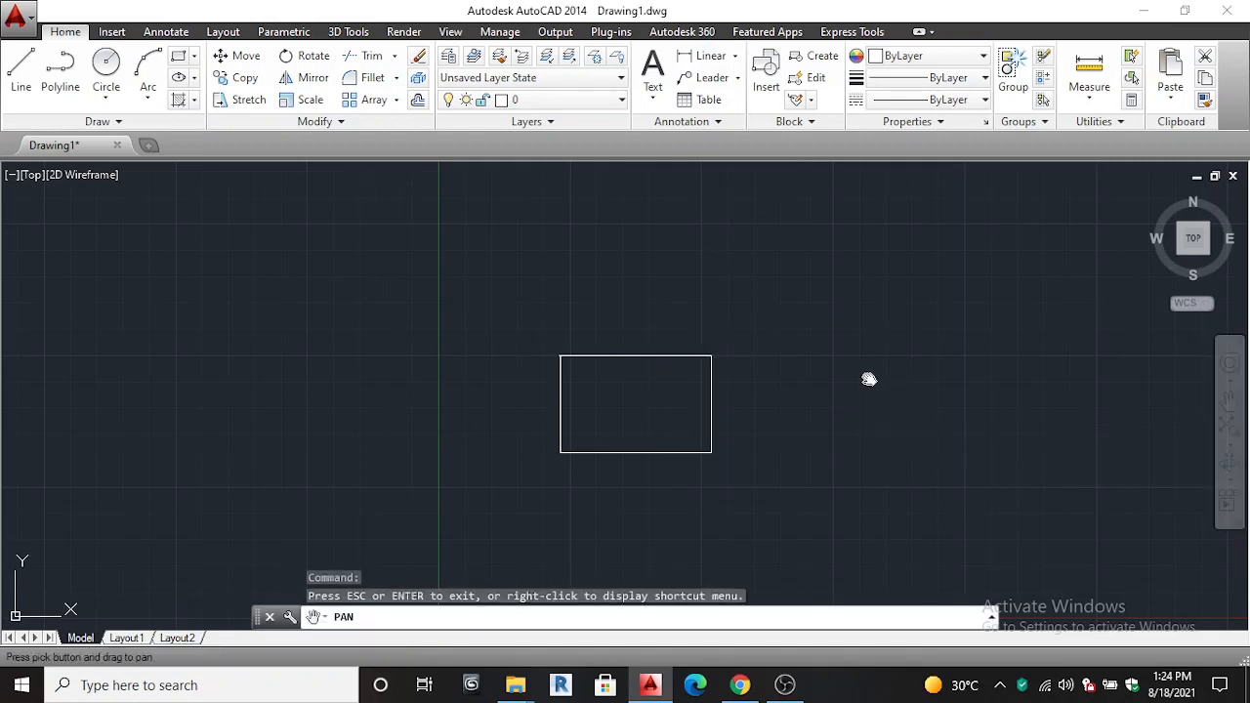
drag(868, 377, 511, 374)
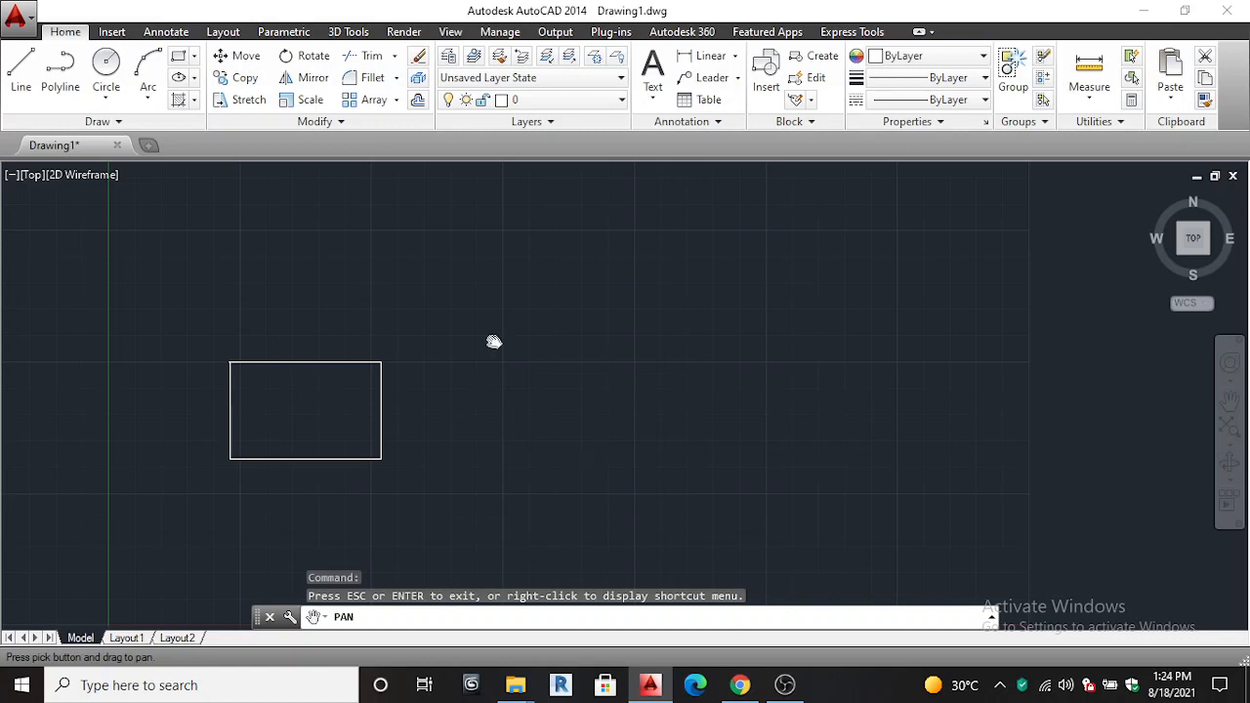
scroll(691, 444, up, 2)
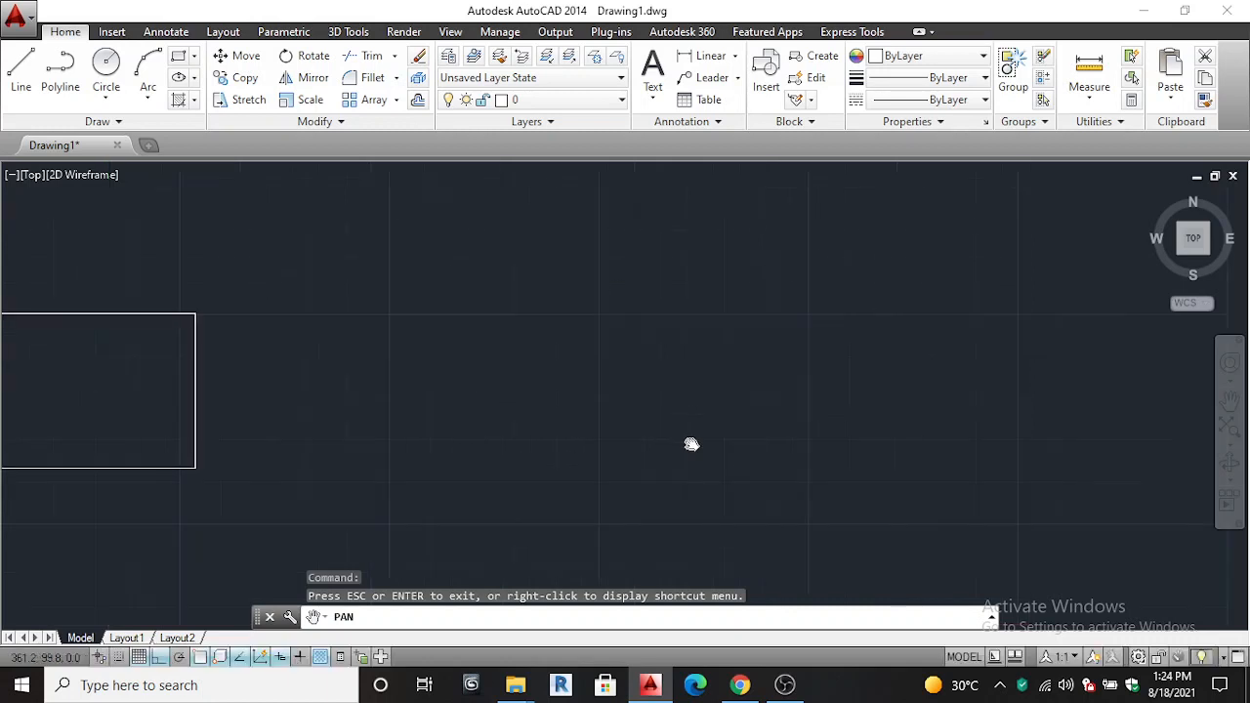
scroll(692, 445, down, 6)
scroll(684, 436, up, 2)
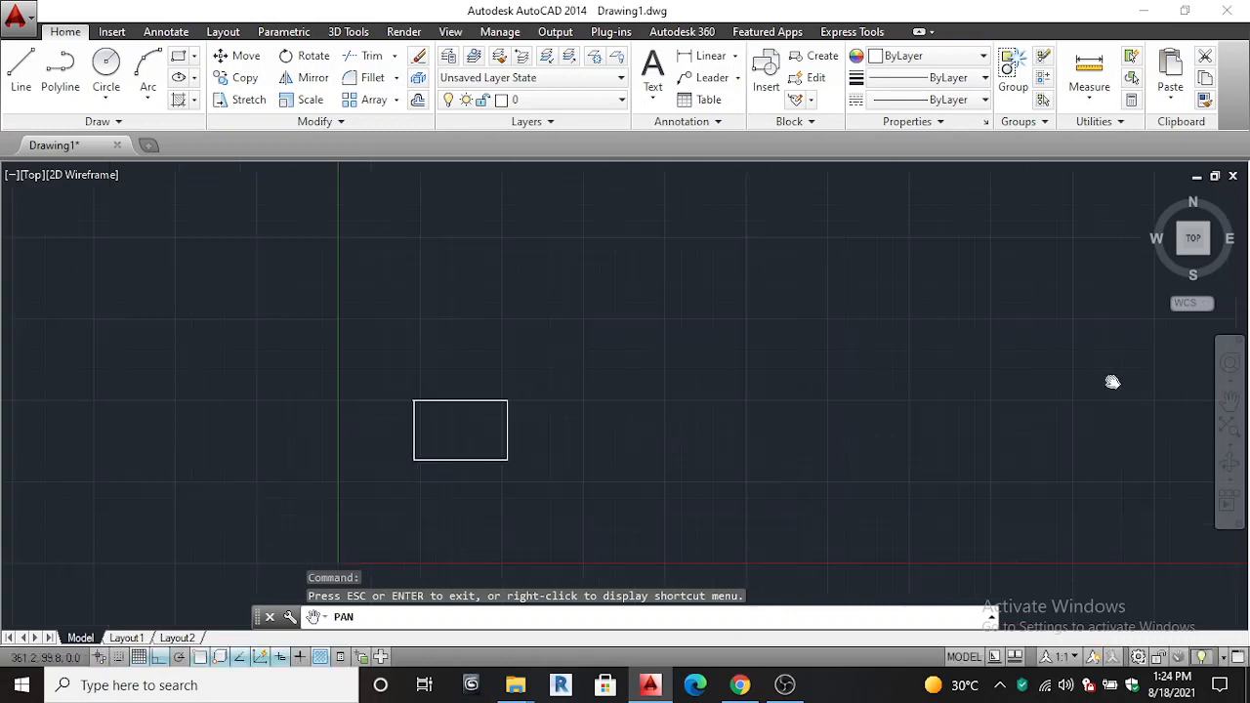
key(Escape)
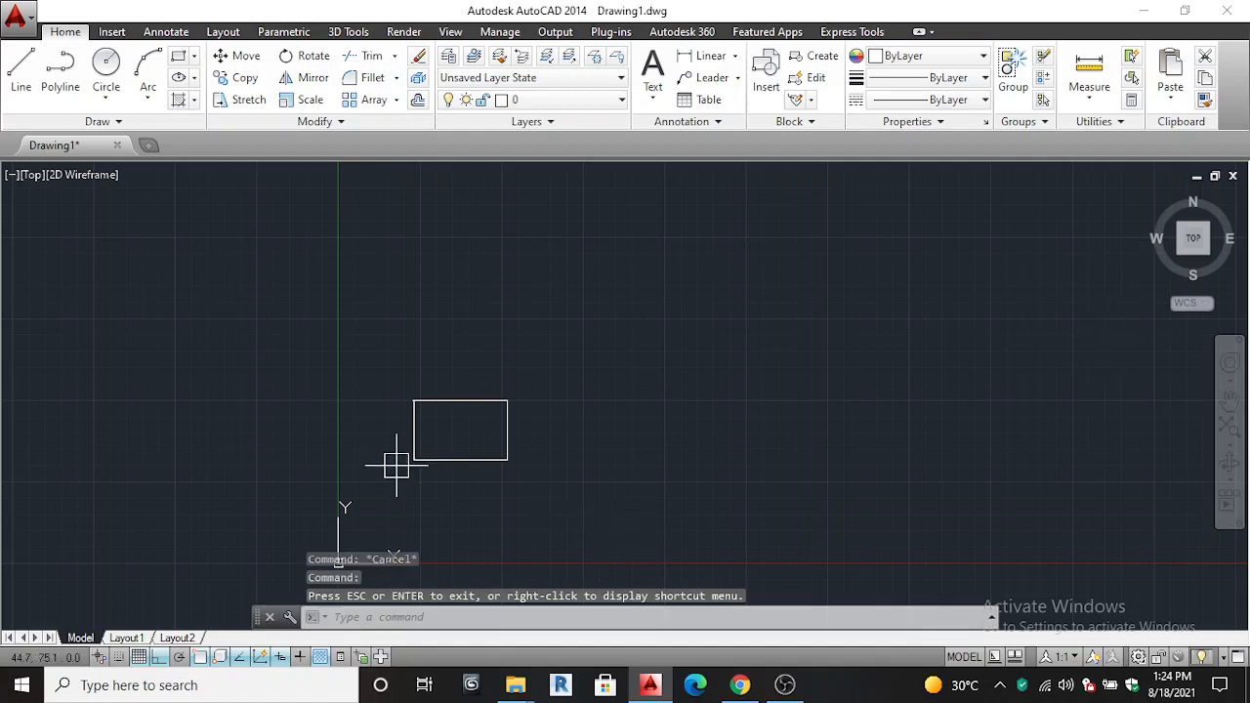
scroll(427, 439, up, 6)
mouse_move(558, 407)
middle_down()
mouse_move(114, 410)
mouse_move(366, 414)
middle_up()
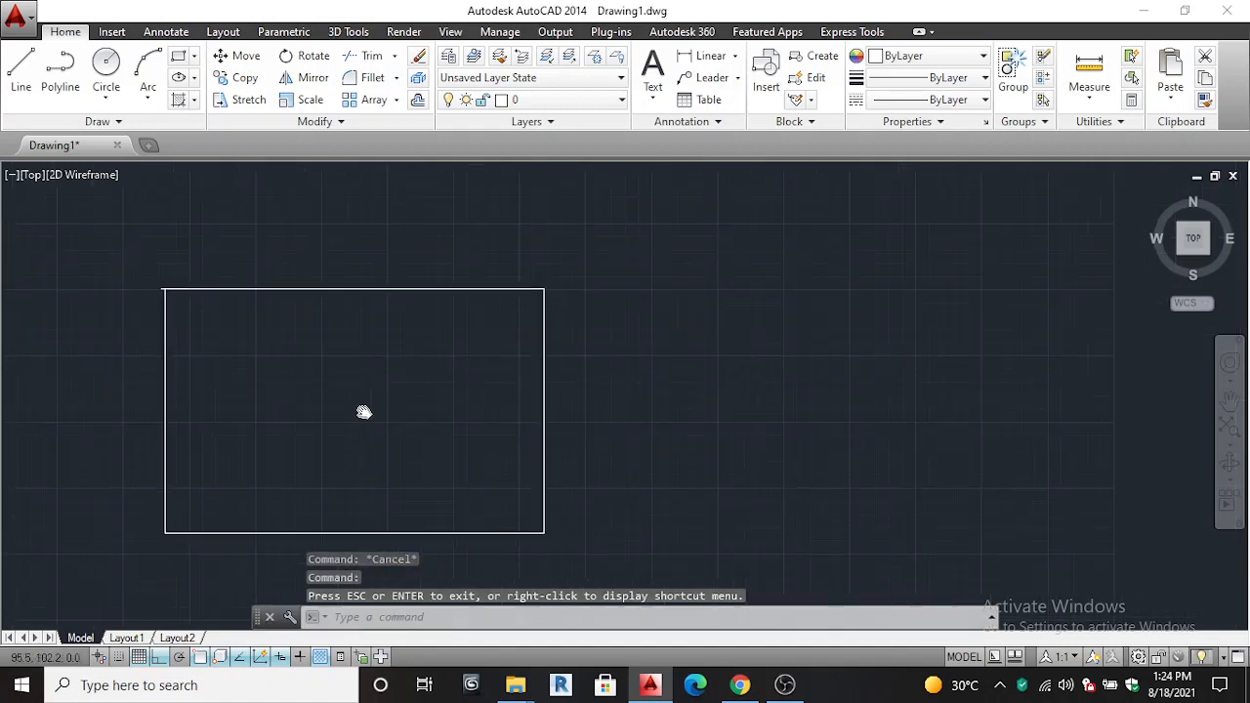
Step: Draw a rectangle freehand with the Rectangle tool beside the four-line rectangle, and a smaller one inside it
click(179, 56)
click(645, 262)
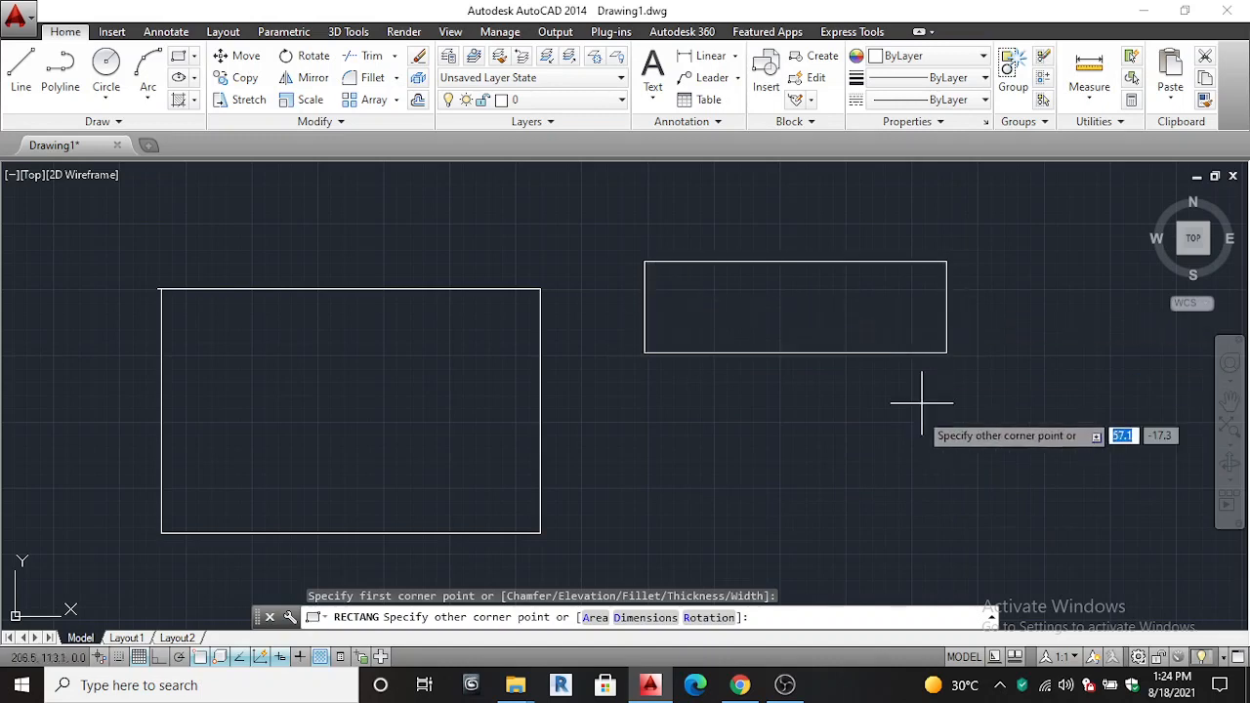
click(867, 400)
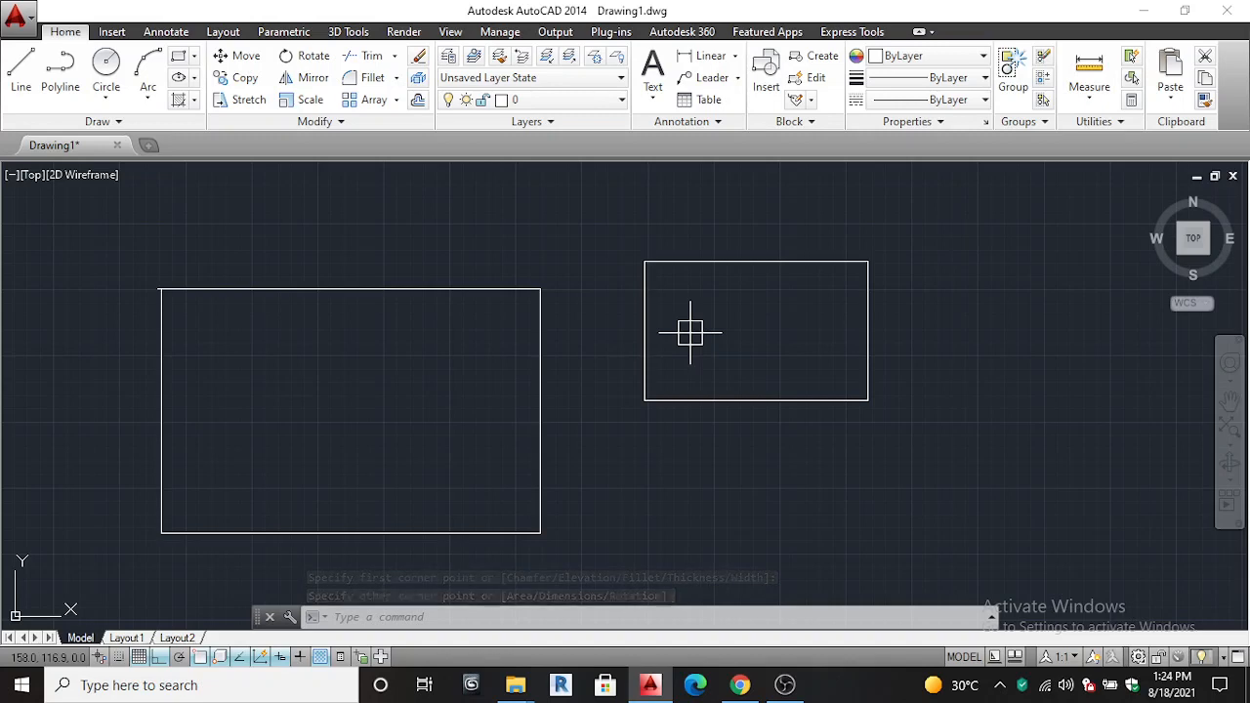
key(space)
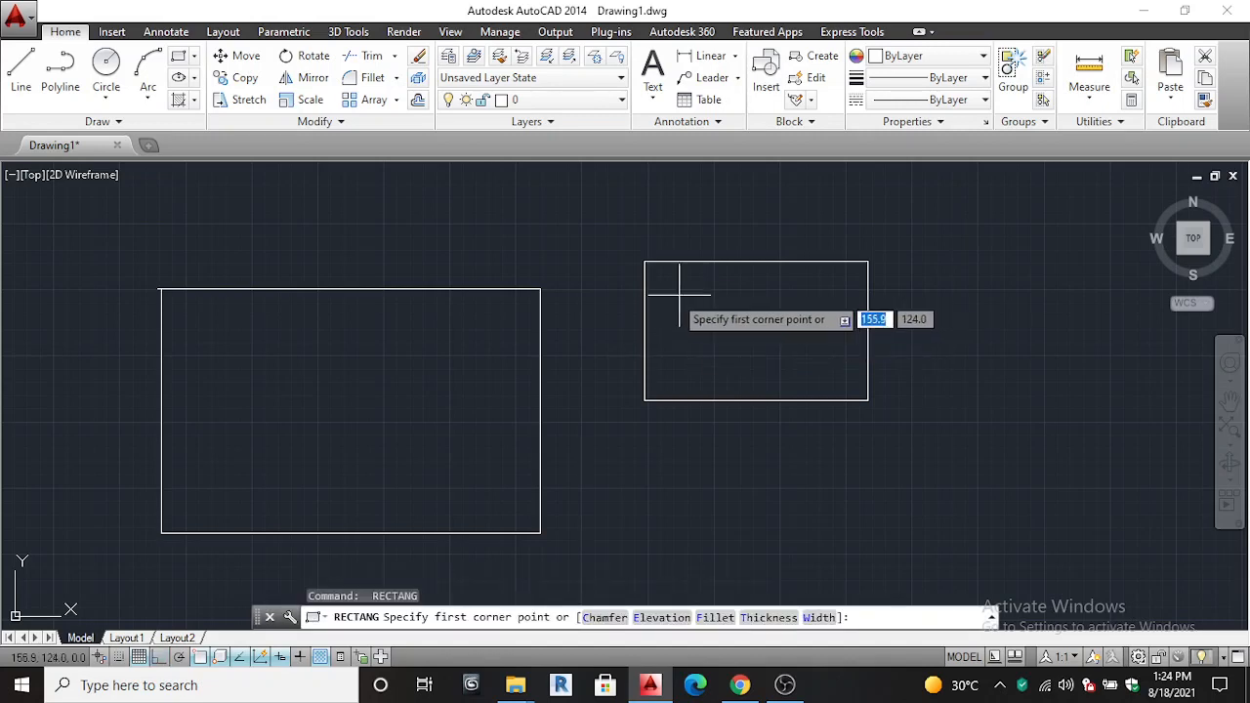
click(672, 294)
click(823, 366)
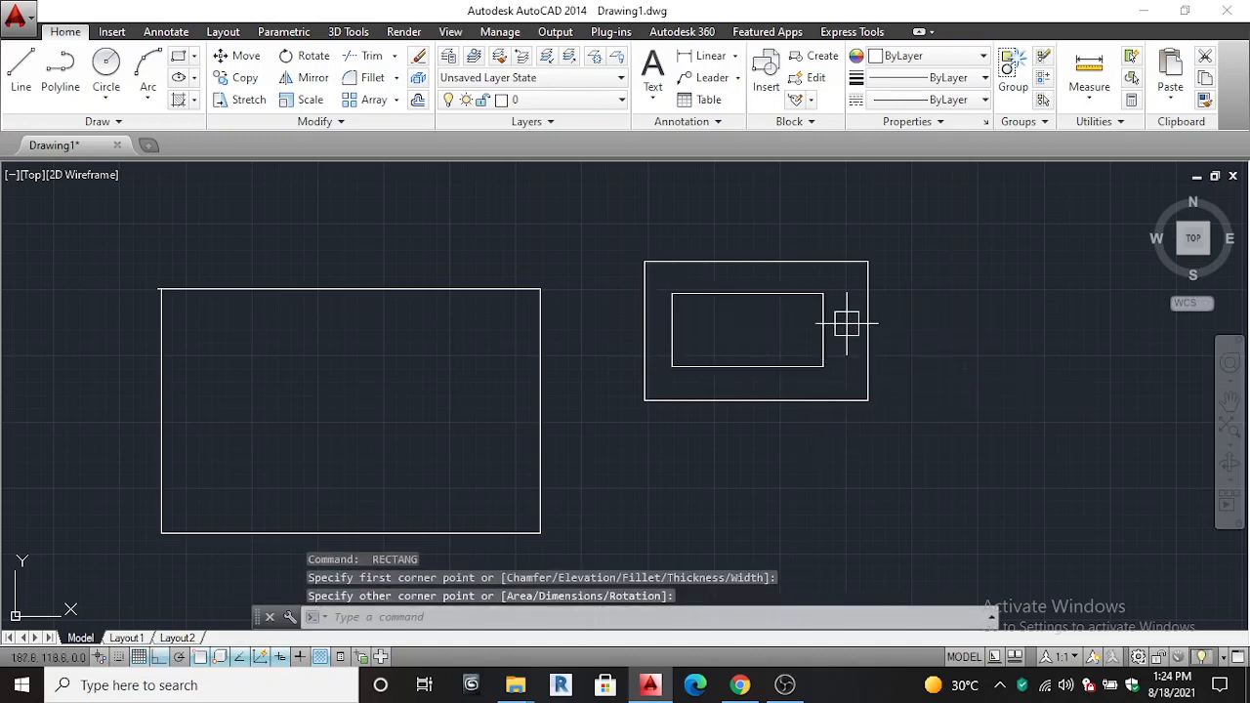
Step: Draw three more separate rectangles freehand around the nested pair, two to its right and one below it
key(Return)
click(903, 228)
click(1013, 329)
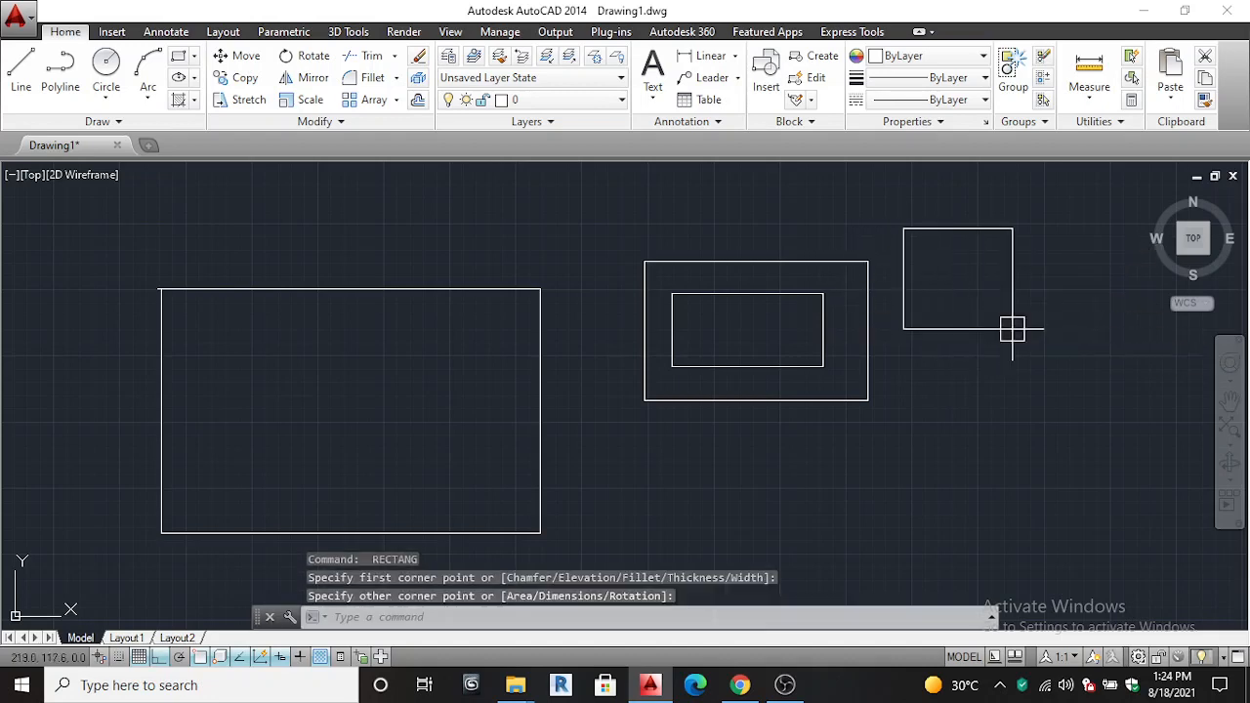
key(Return)
click(909, 378)
click(1034, 460)
key(Return)
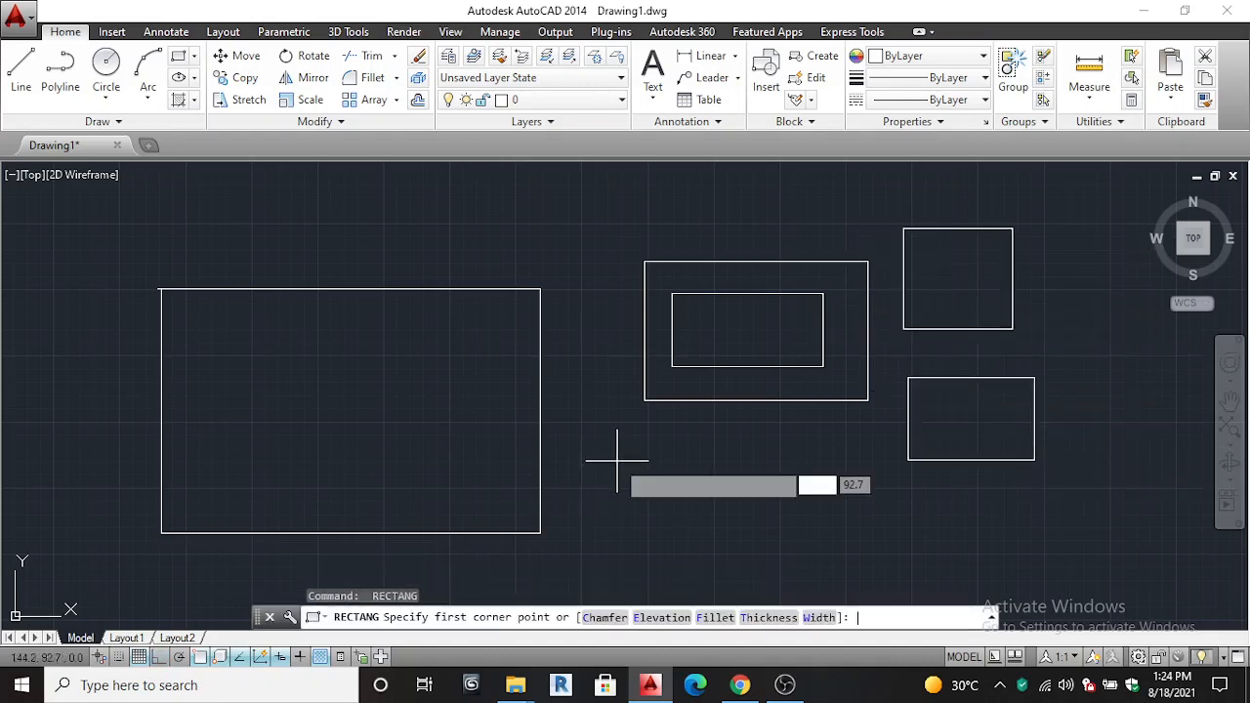
click(616, 447)
click(756, 507)
key(Escape)
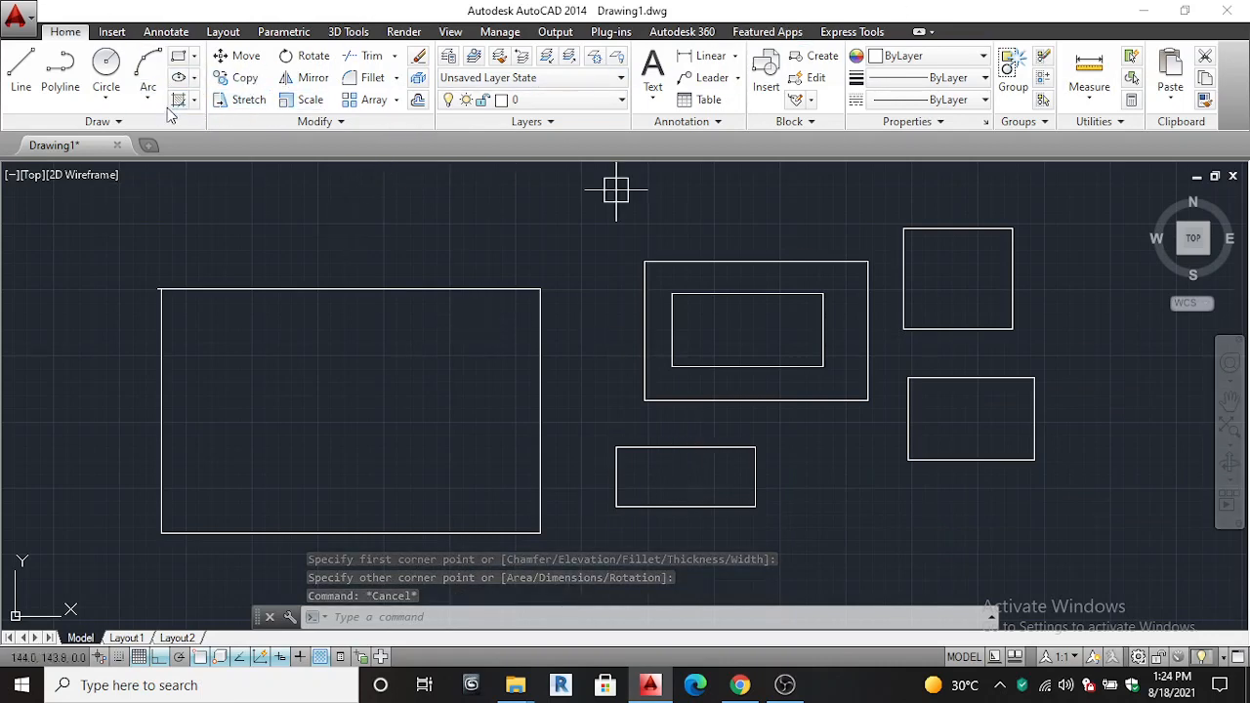
Step: Draw a circle of radius 25 centred inside the four-line rectangle
click(90, 64)
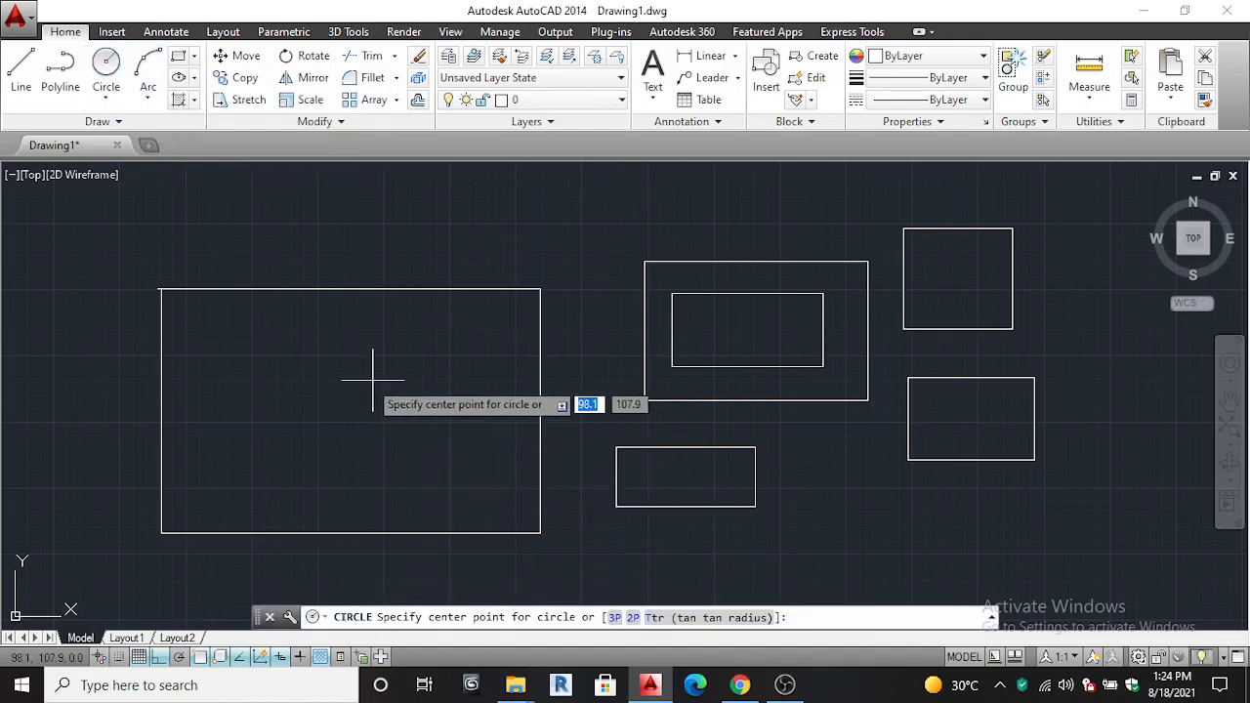
click(328, 393)
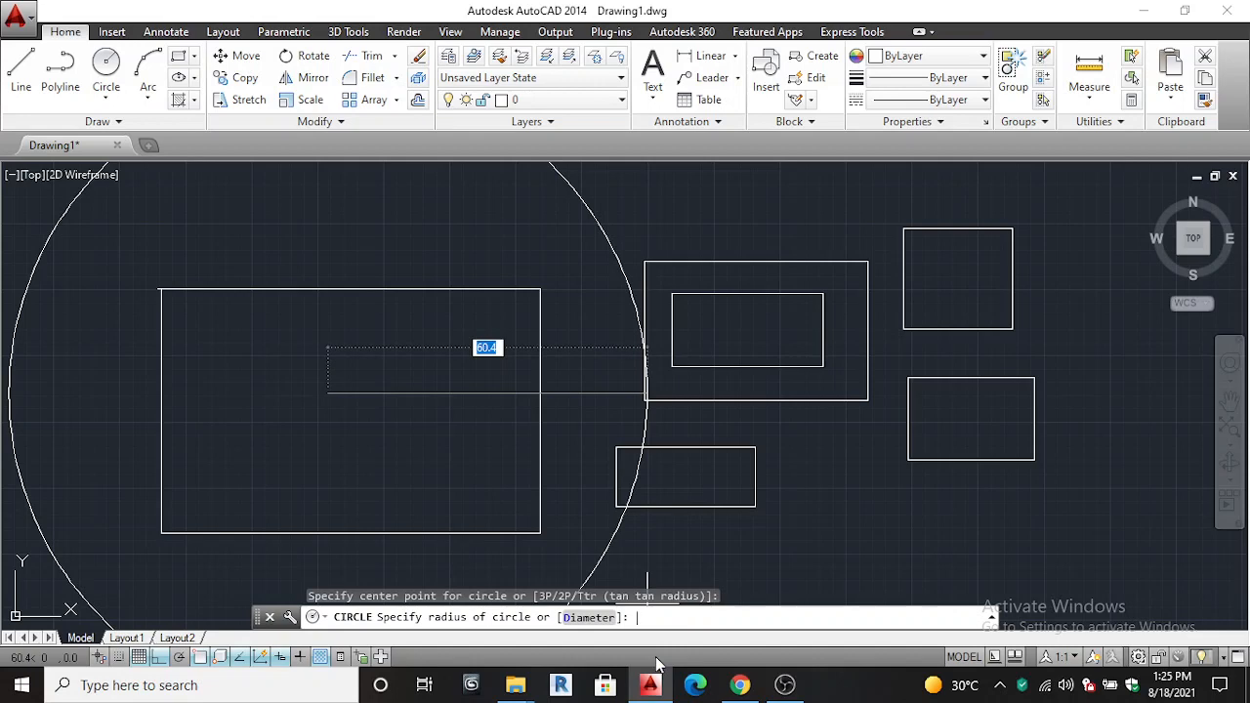
text(25)
key(Return)
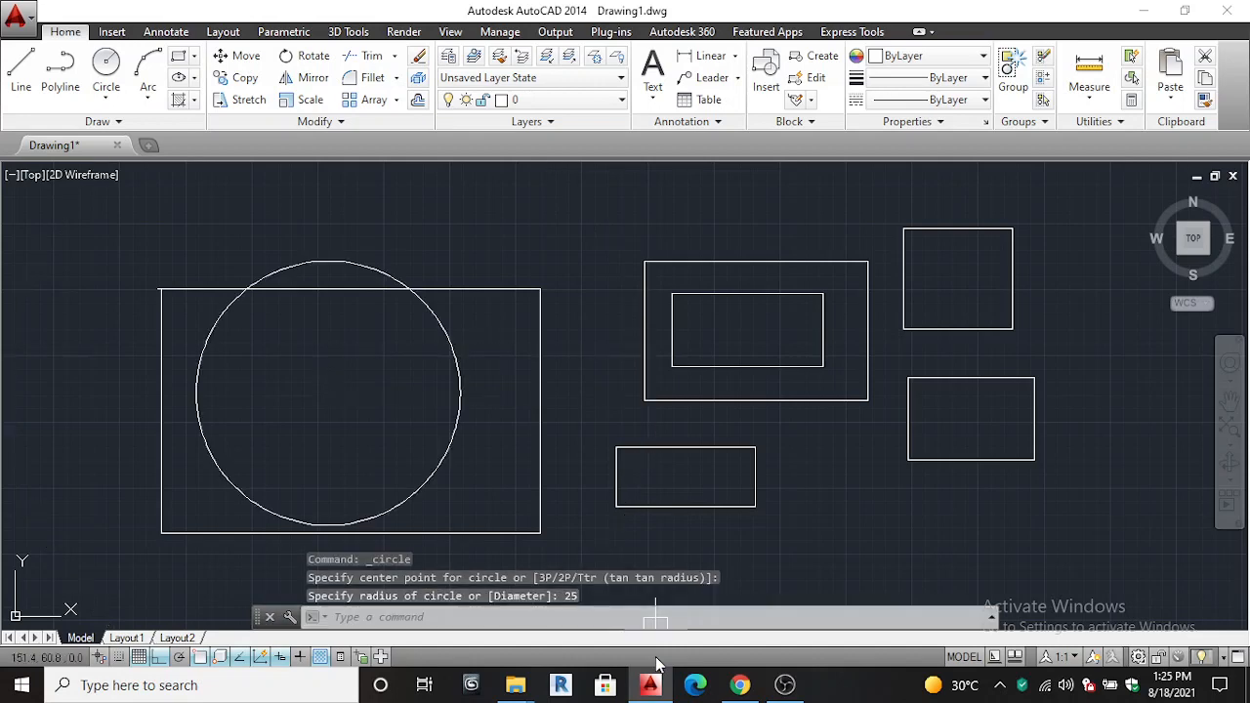
Step: Examine the circle over the four-line rectangle at several zoom levels
scroll(362, 399, down, 2)
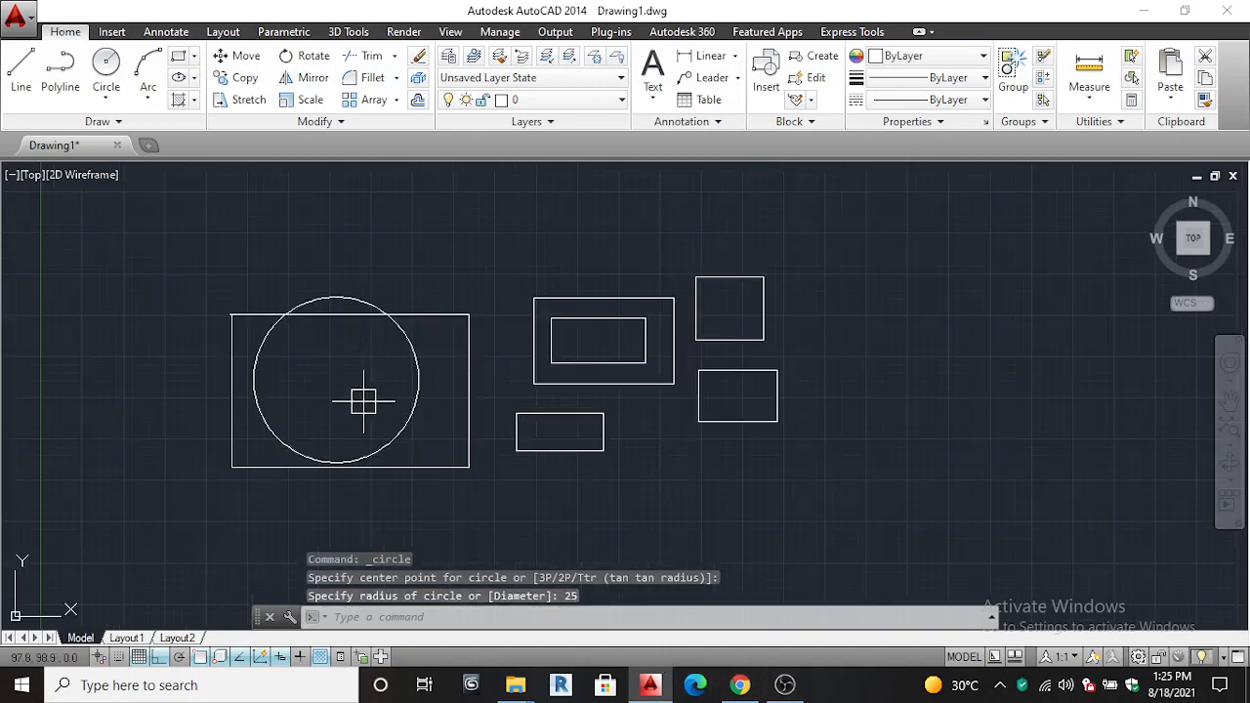
scroll(352, 391, up, 4)
scroll(351, 390, down, 2)
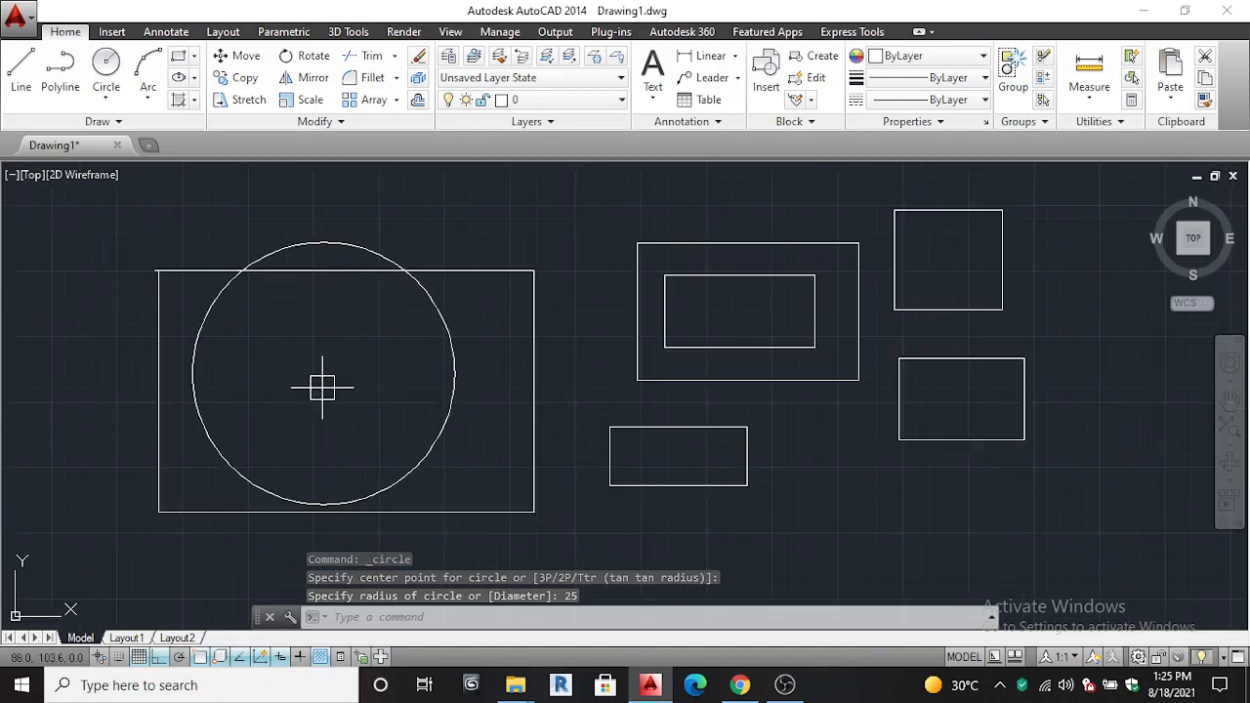
scroll(326, 391, up, 4)
scroll(327, 383, down, 5)
scroll(326, 388, down, 3)
scroll(326, 388, up, 5)
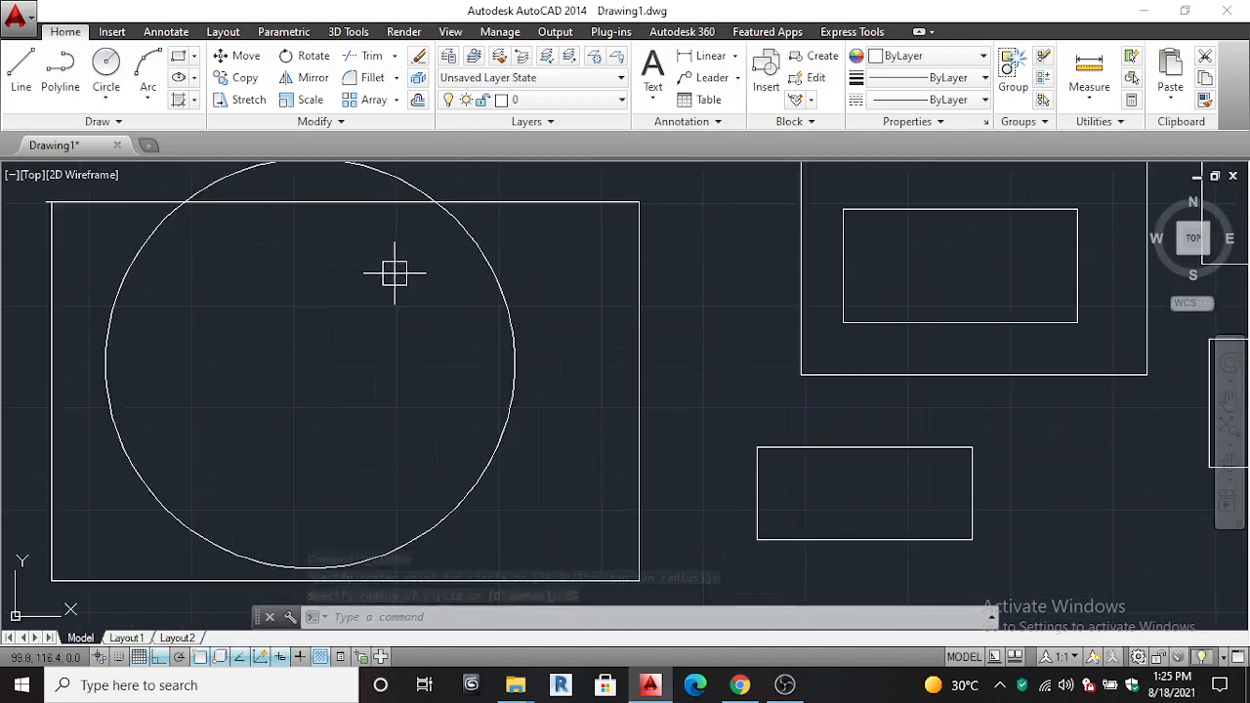
Step: Erase the circle from the four-line rectangle
text(e)
key(Return)
click(489, 269)
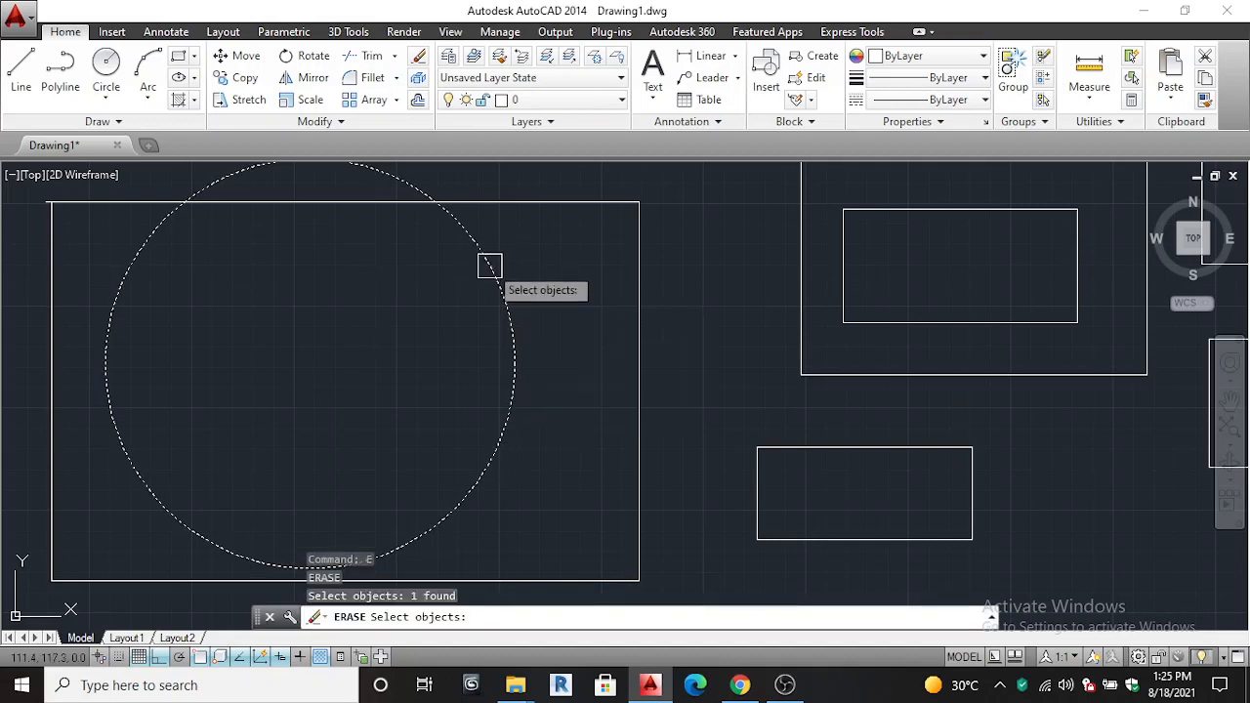
key(Return)
scroll(412, 354, down, 2)
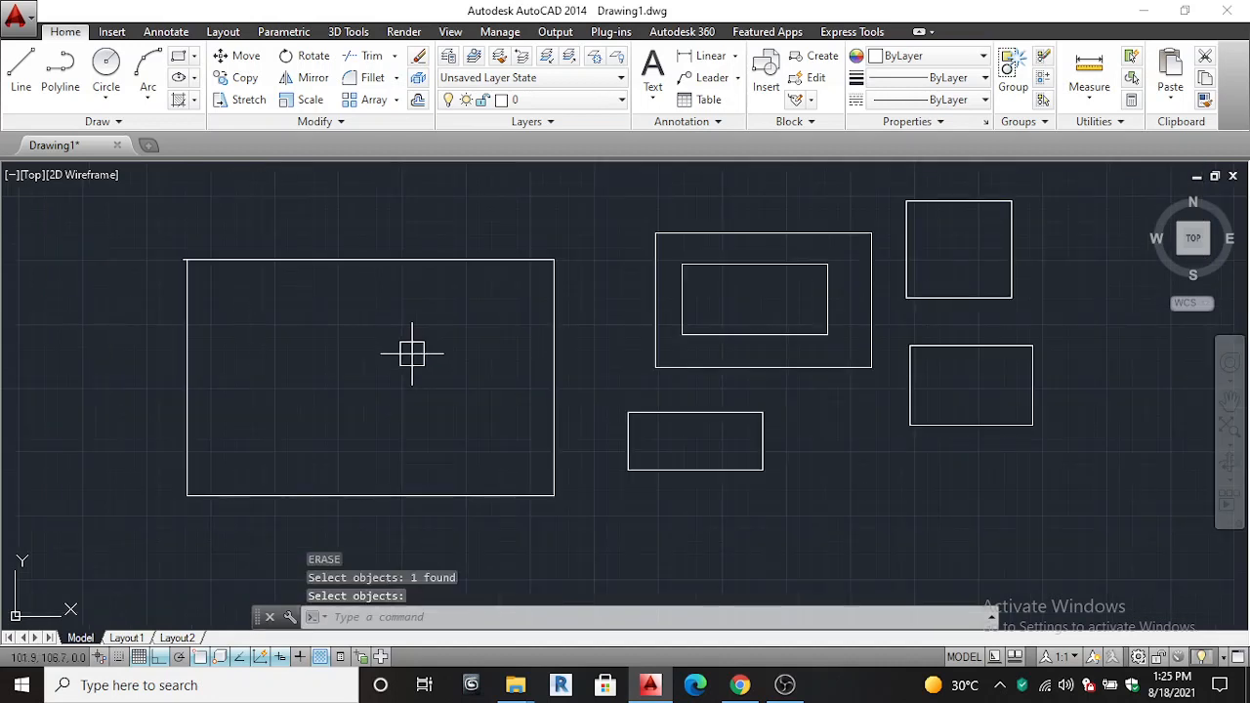
Step: Add a linear dimension to the right side of the four-line rectangle, placed just outside it, and inspect its text up close
scroll(411, 354, up, 2)
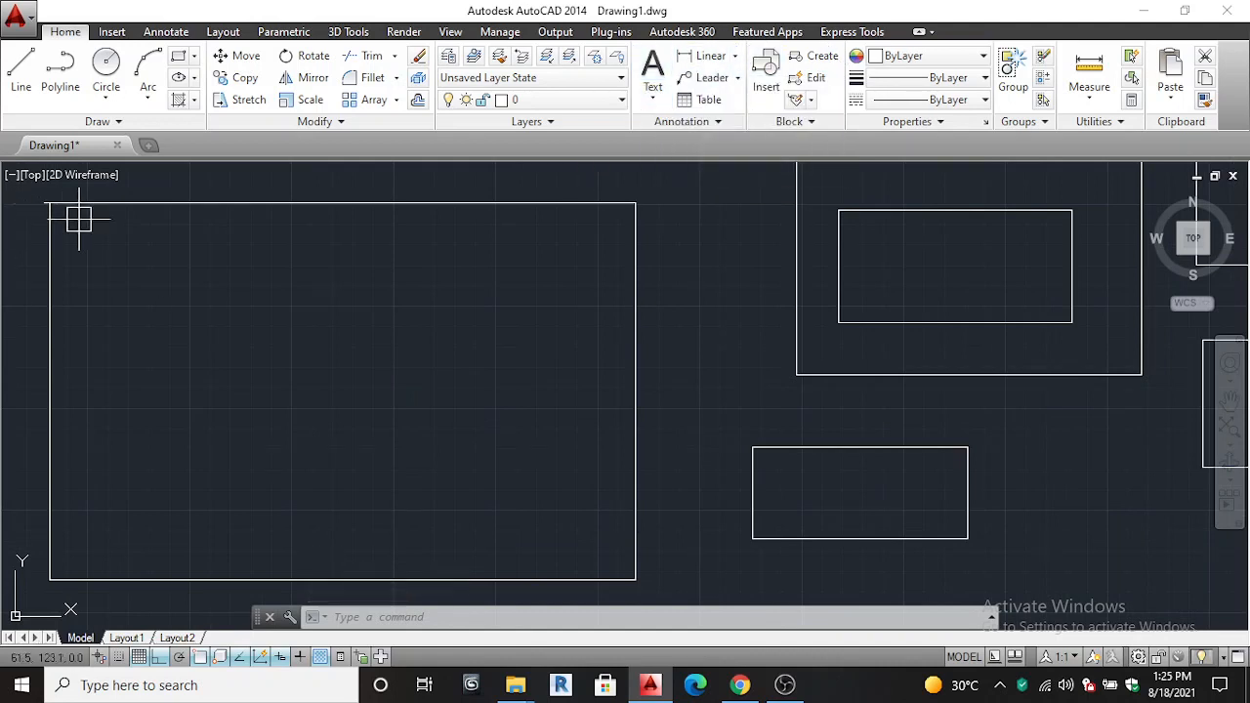
click(708, 61)
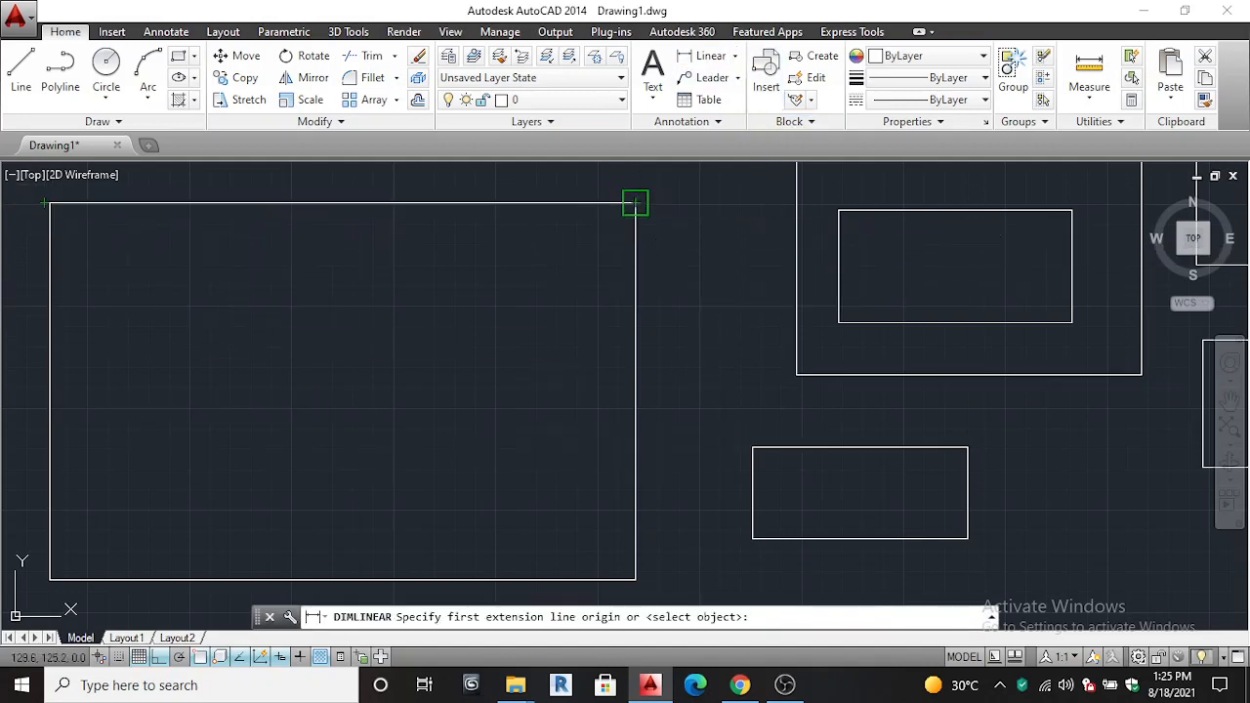
click(635, 202)
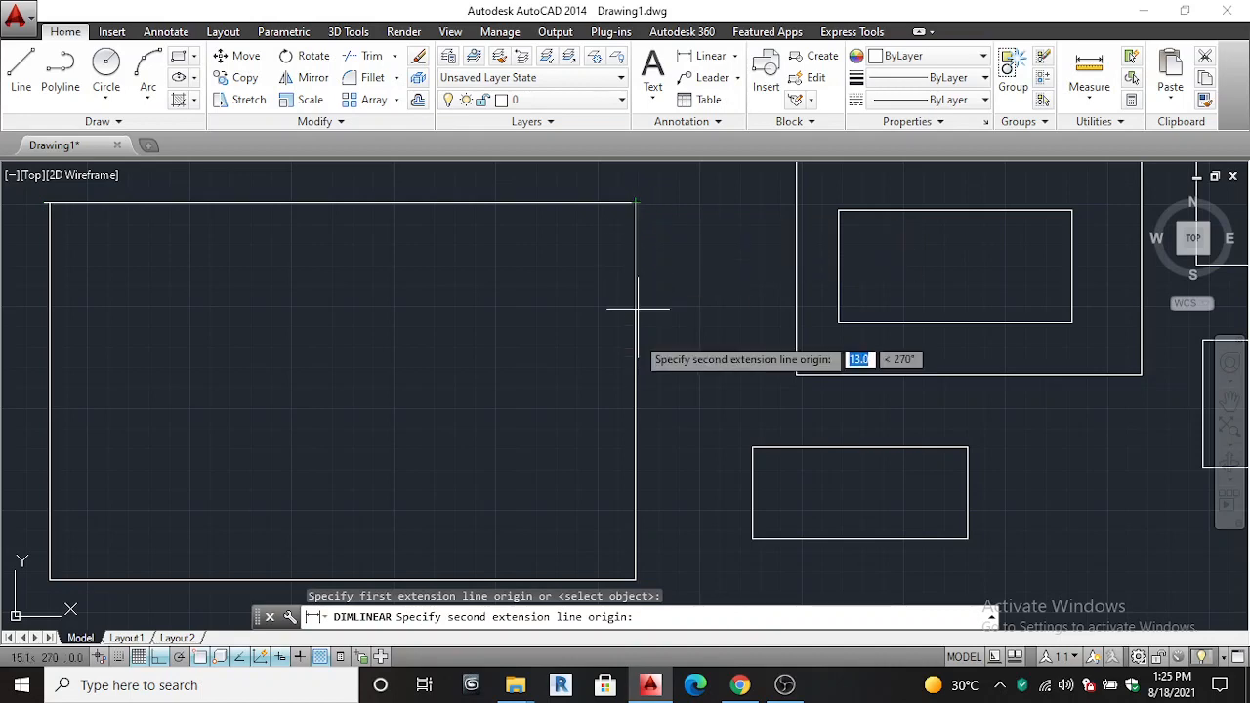
click(635, 579)
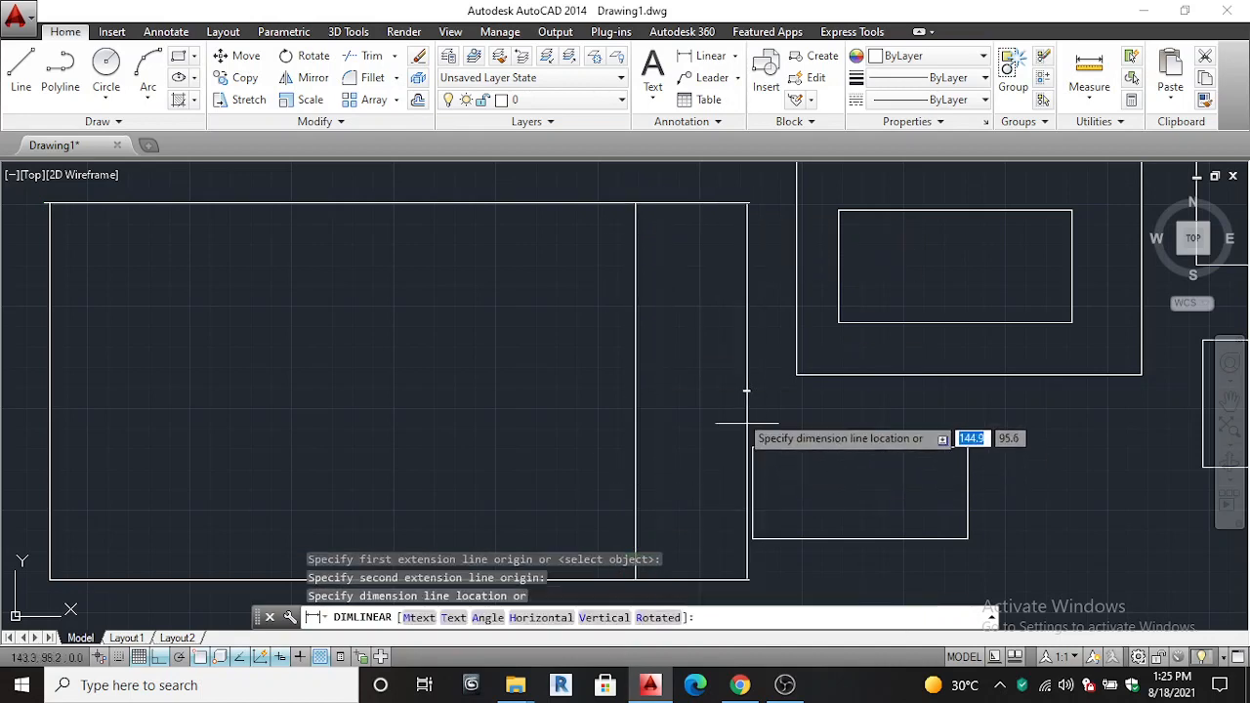
click(697, 391)
scroll(687, 363, up, 8)
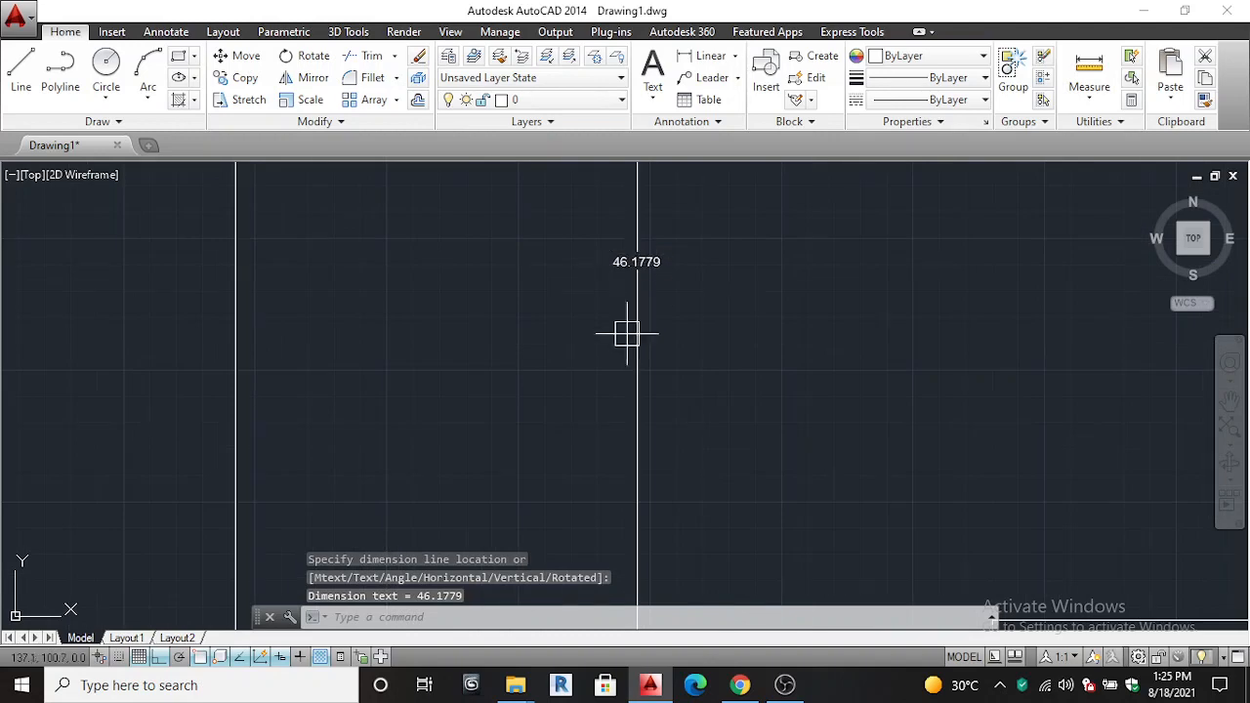
scroll(630, 286, down, 7)
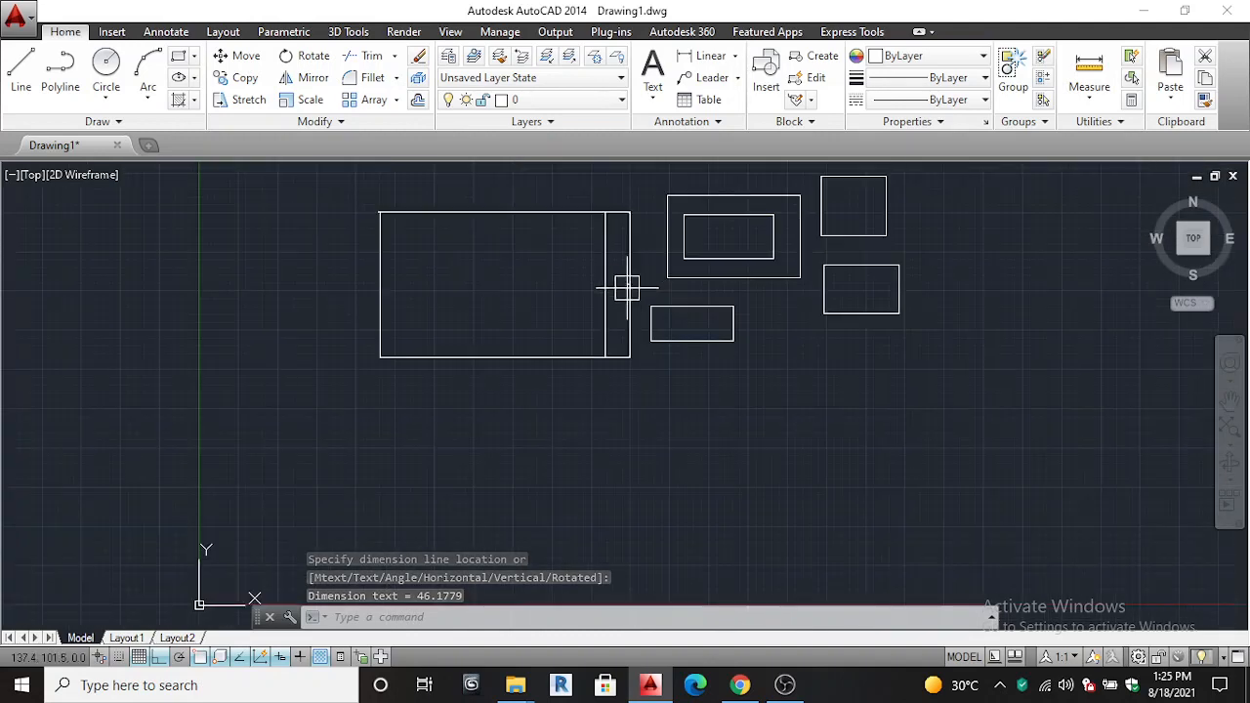
scroll(581, 226, up, 3)
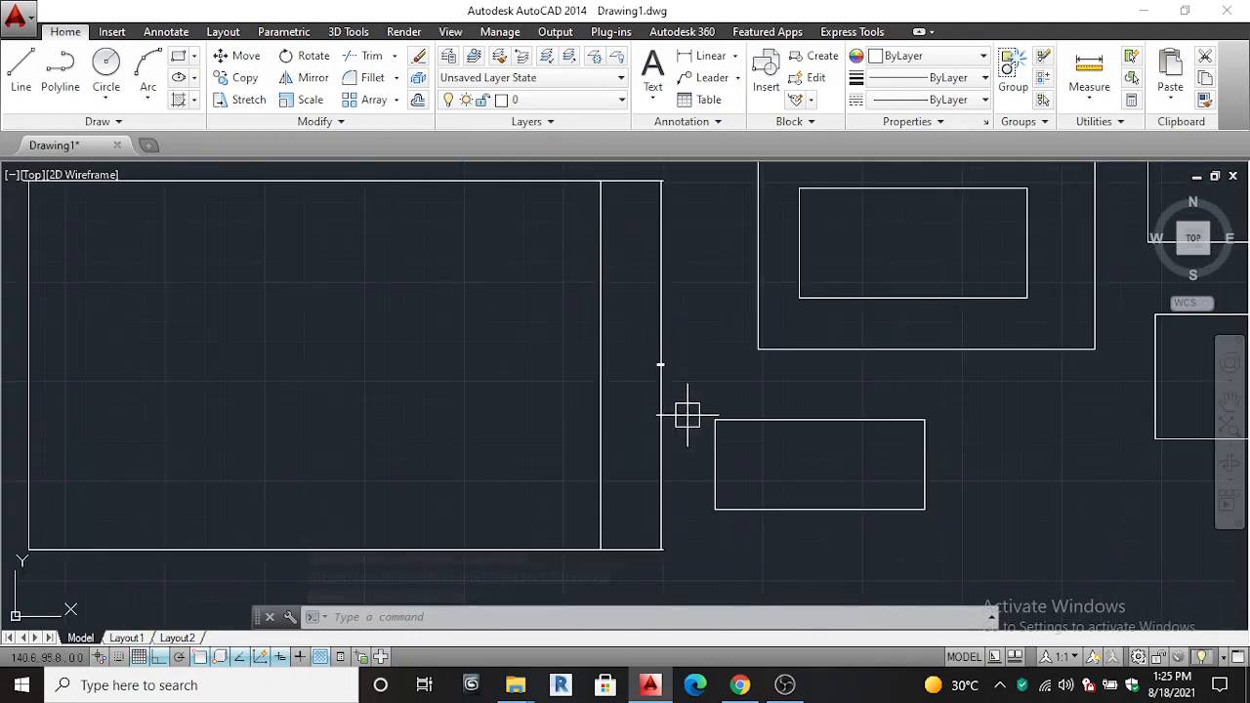
Step: Erase the vertical dimension beside the four-line rectangle
key(Return)
click(667, 333)
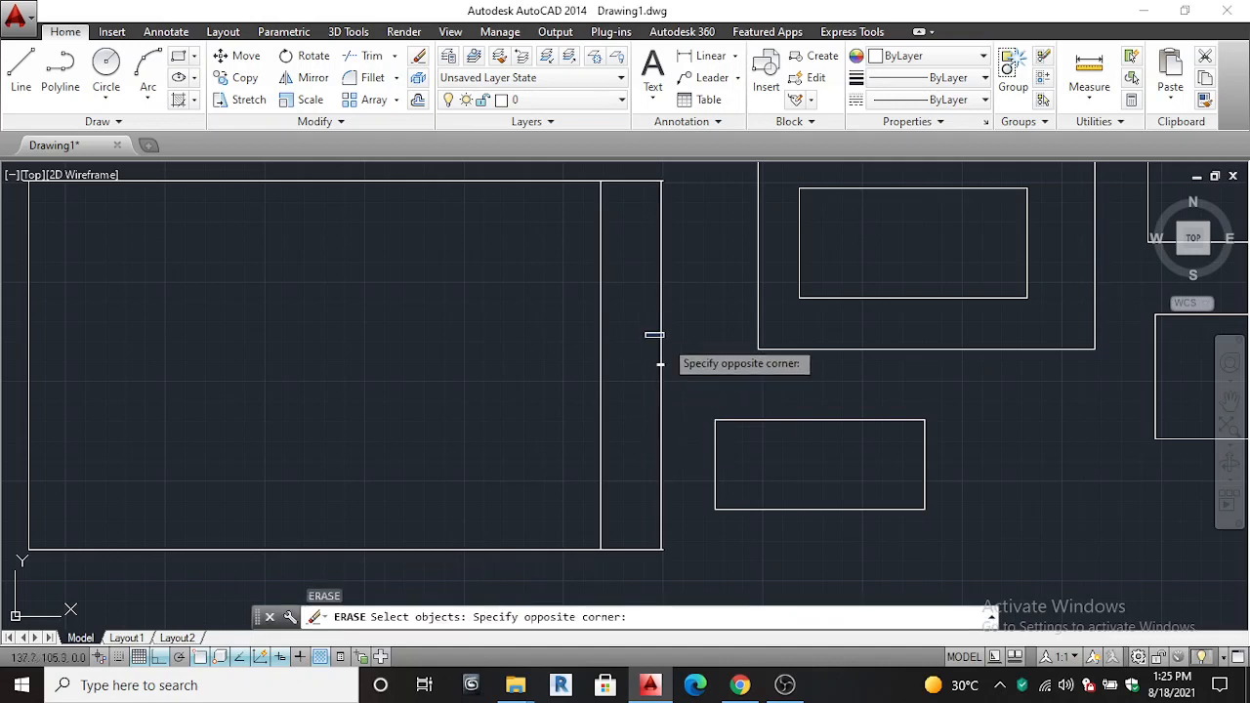
click(673, 371)
click(660, 381)
key(Return)
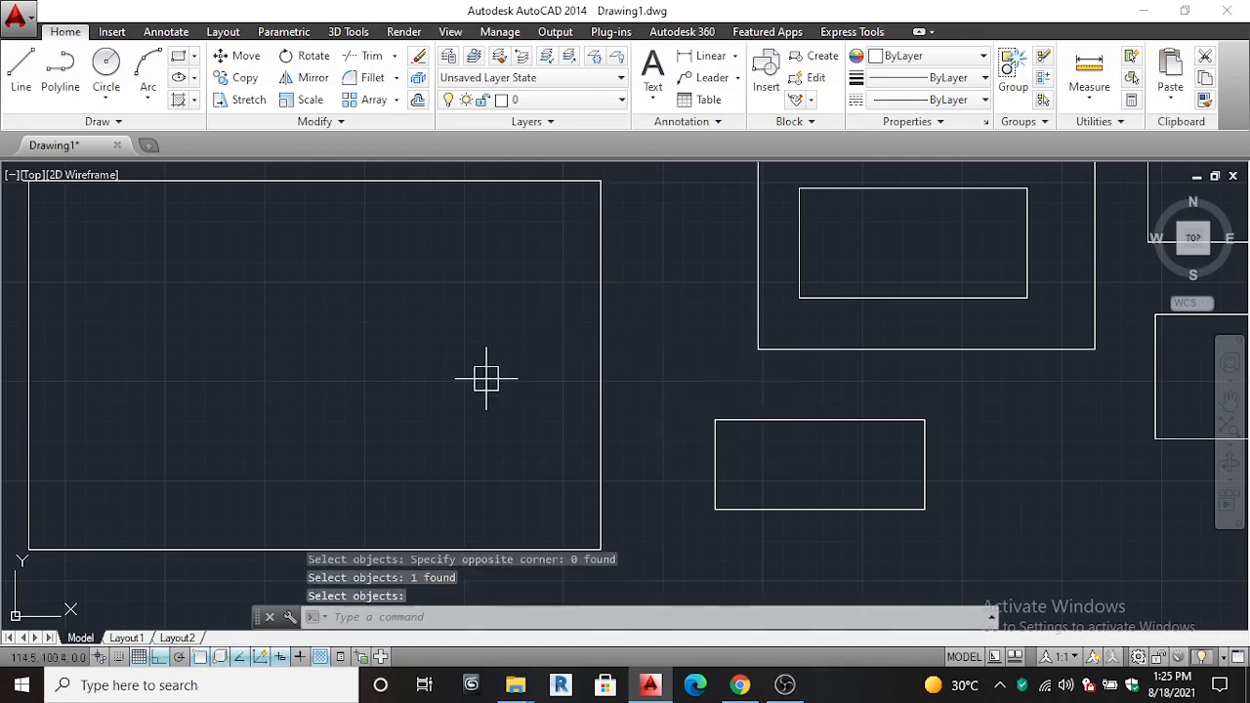
scroll(440, 370, down, 2)
middle_drag(351, 343, 355, 343)
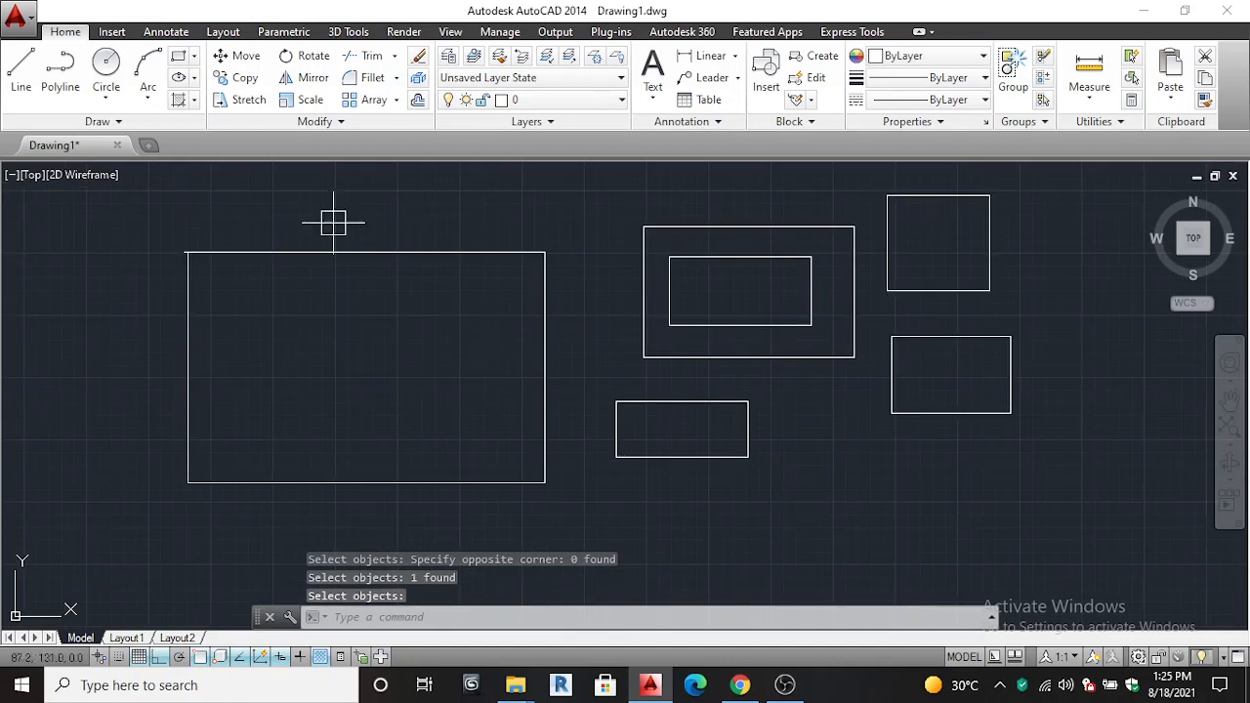
click(366, 59)
scroll(56, 240, up, 5)
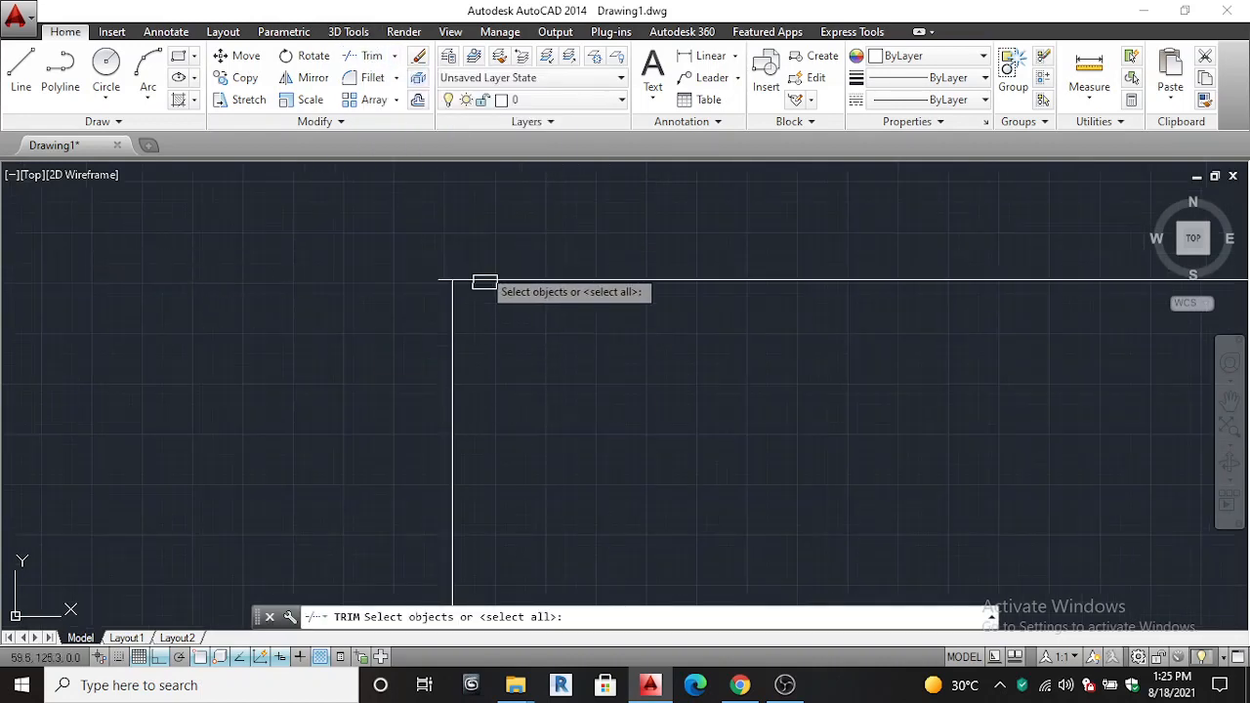
scroll(479, 278, up, 4)
click(372, 307)
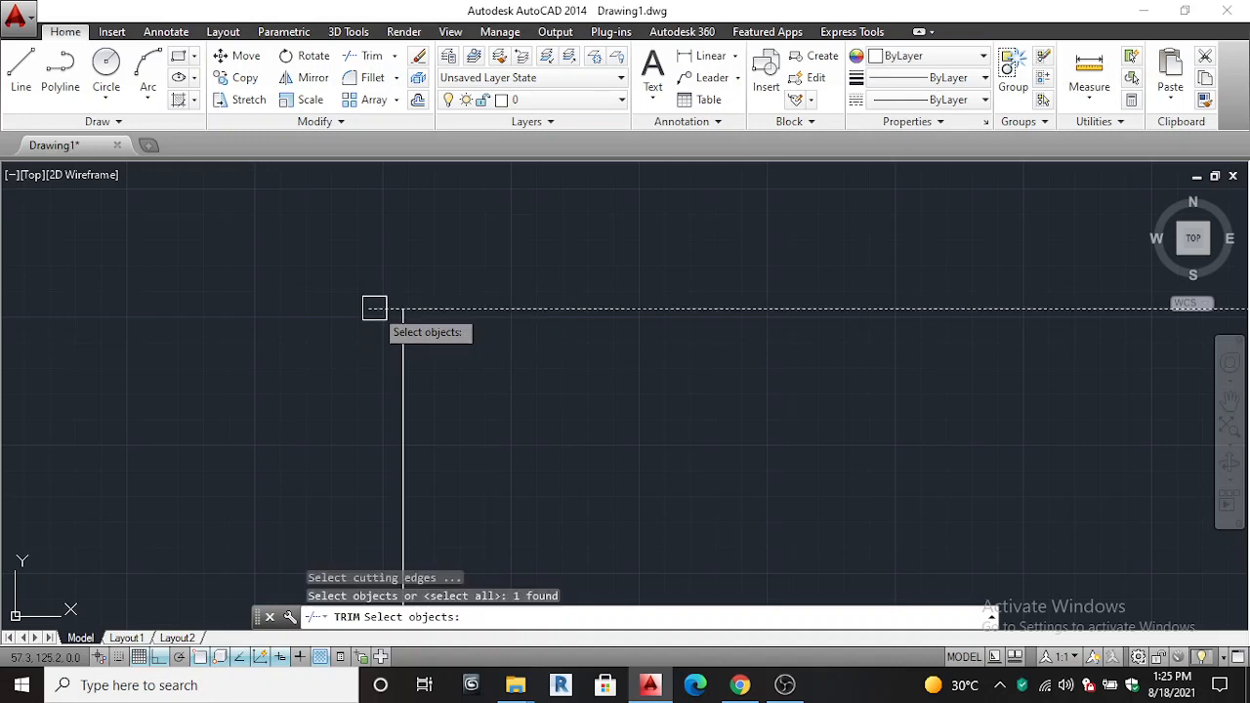
key(Escape)
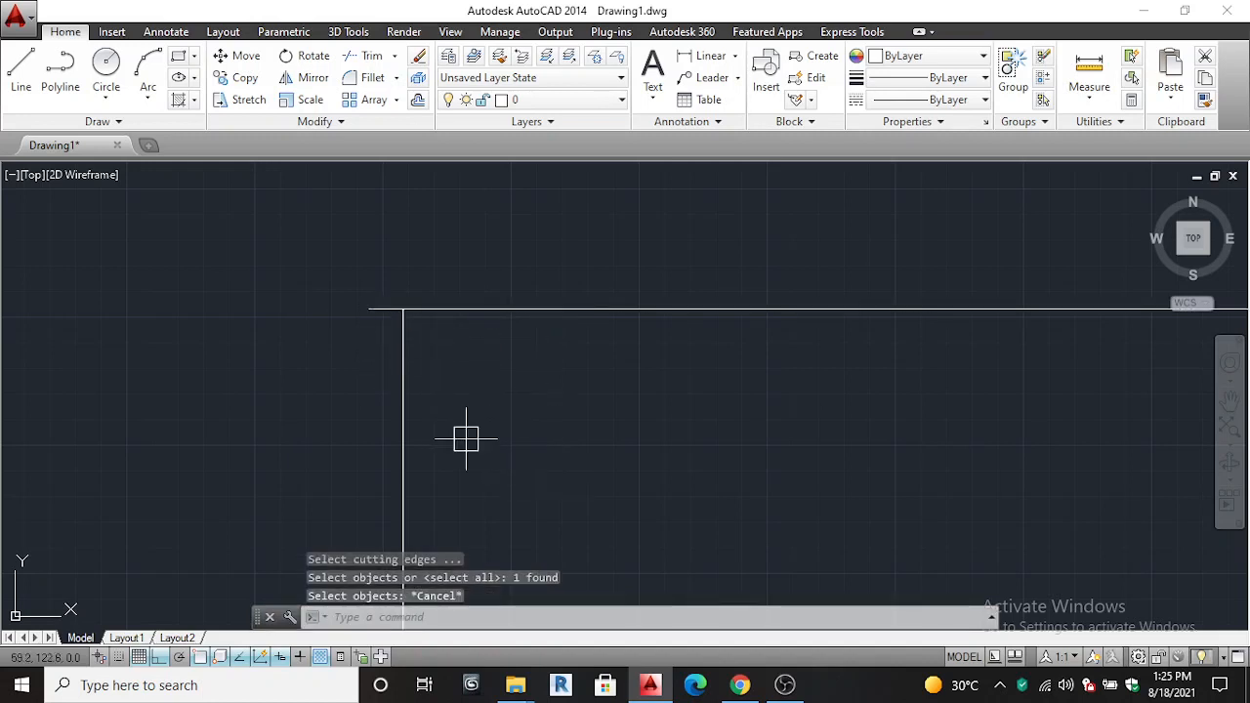
Step: Trim the short overhang of the top line at the upper-left corner of the four-line rectangle, using all objects as cutting edges
text(tr)
key(Return)
key(Return)
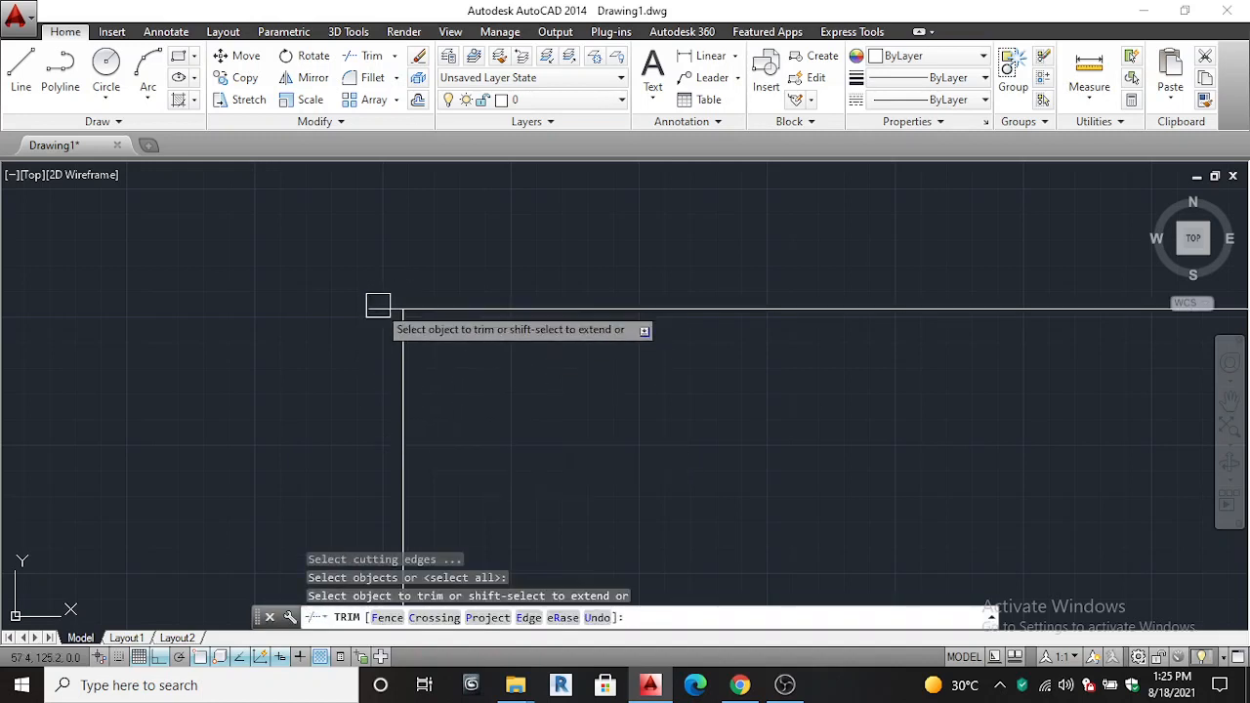
click(378, 308)
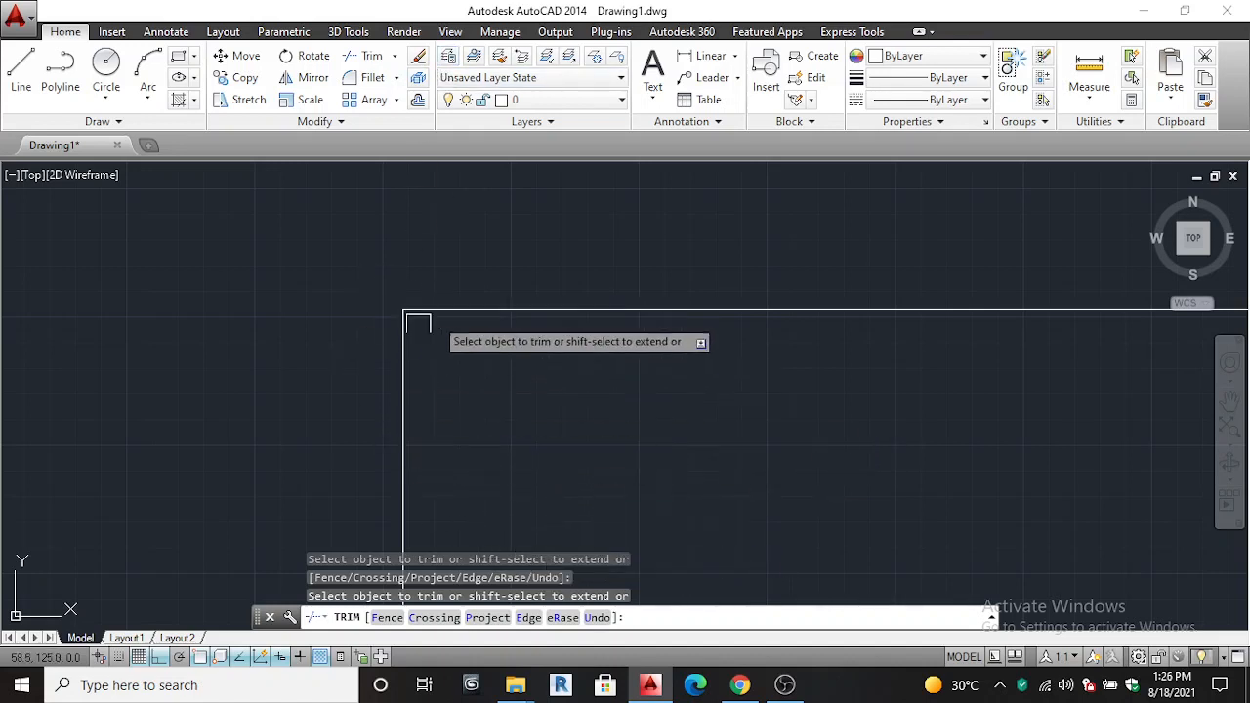
key(Escape)
scroll(590, 330, down, 3)
scroll(750, 391, down, 3)
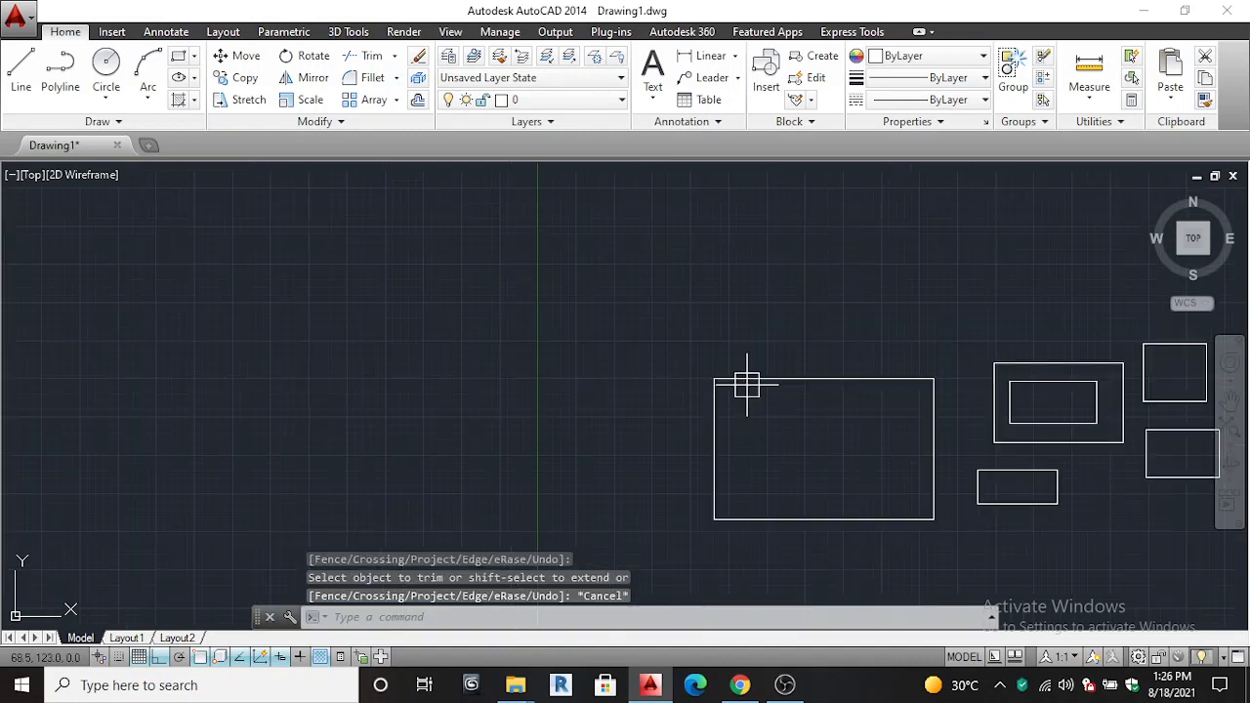
Step: Draw connected orthogonal lines above the existing rectangles, forming a box whose top edge has a small gap and offset between its ends
middle_drag(592, 349, 430, 376)
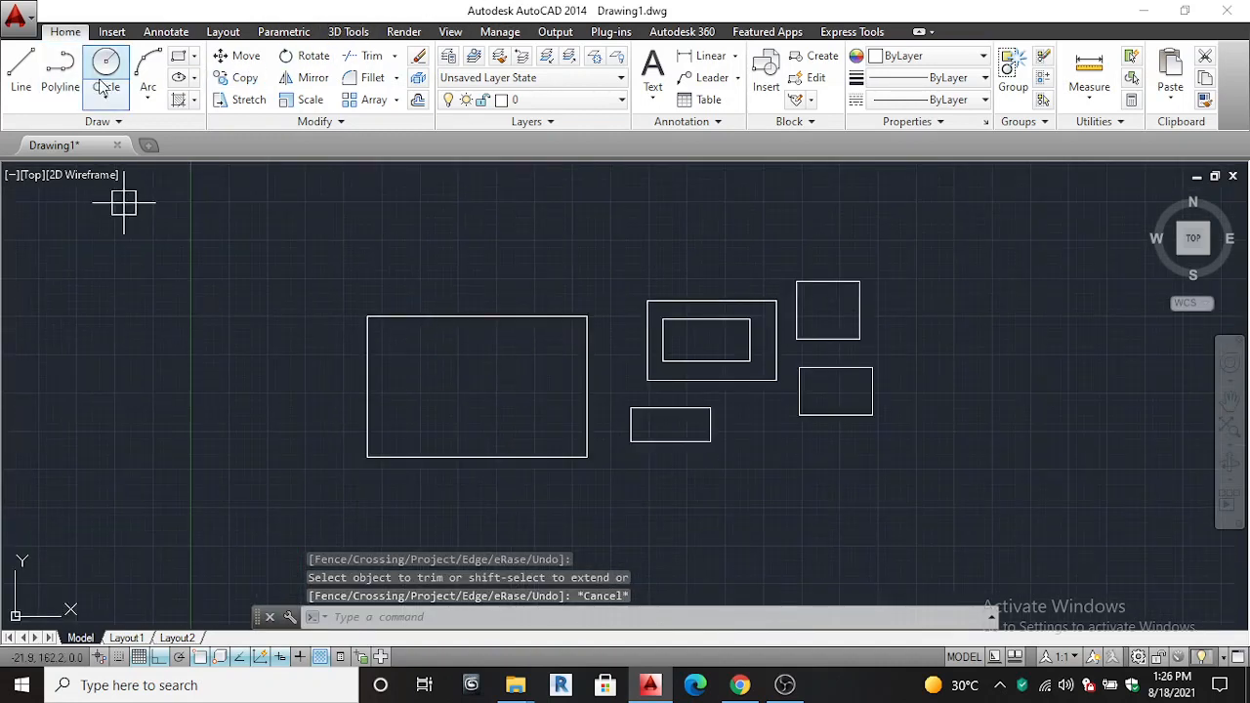
click(25, 65)
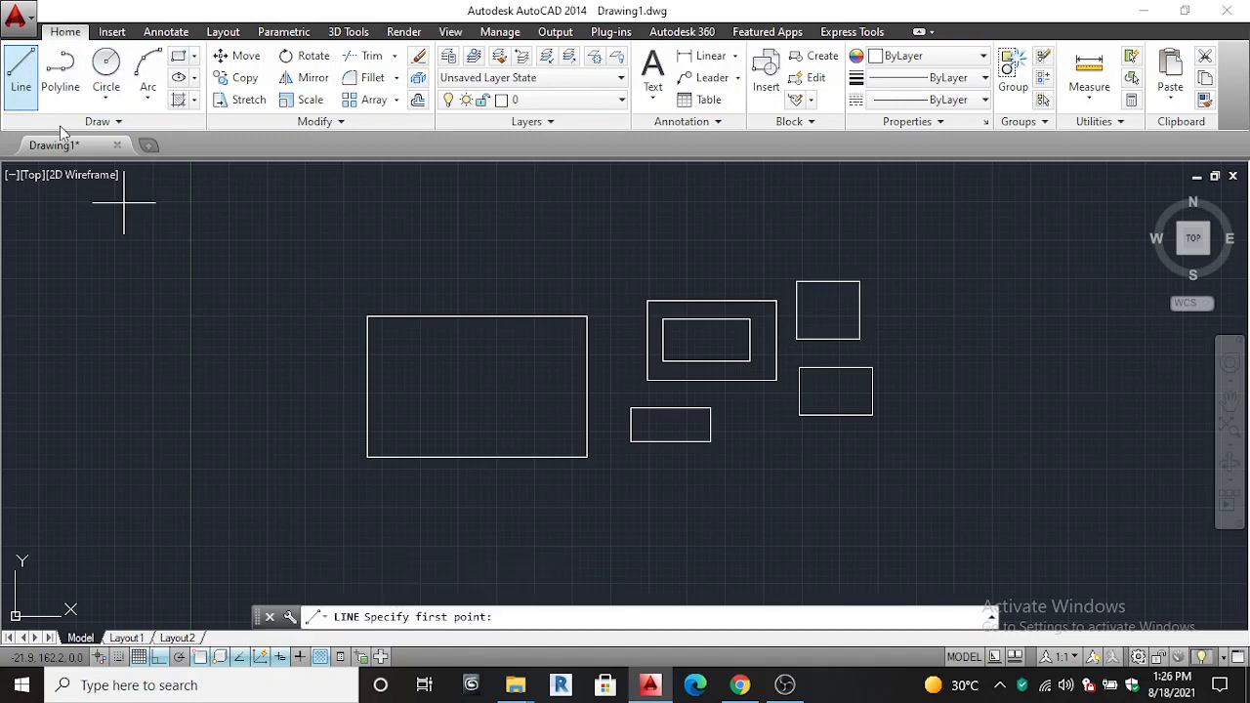
scroll(610, 243, up, 4)
click(591, 210)
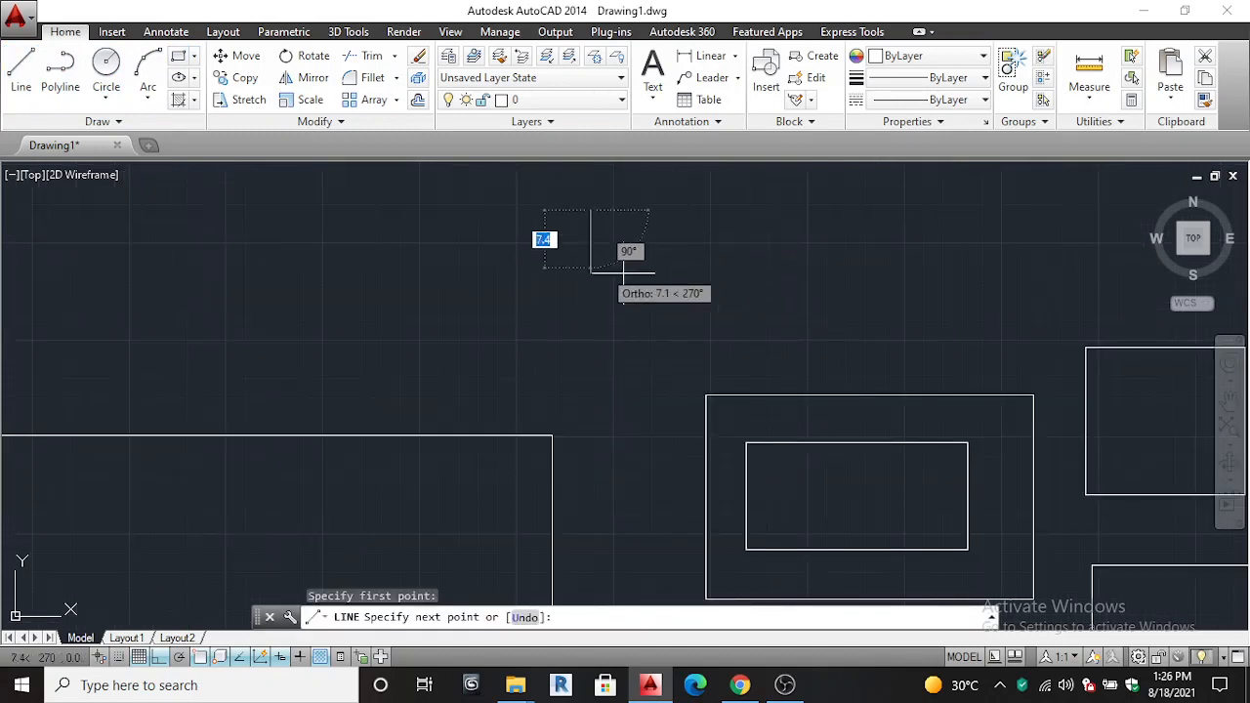
click(696, 286)
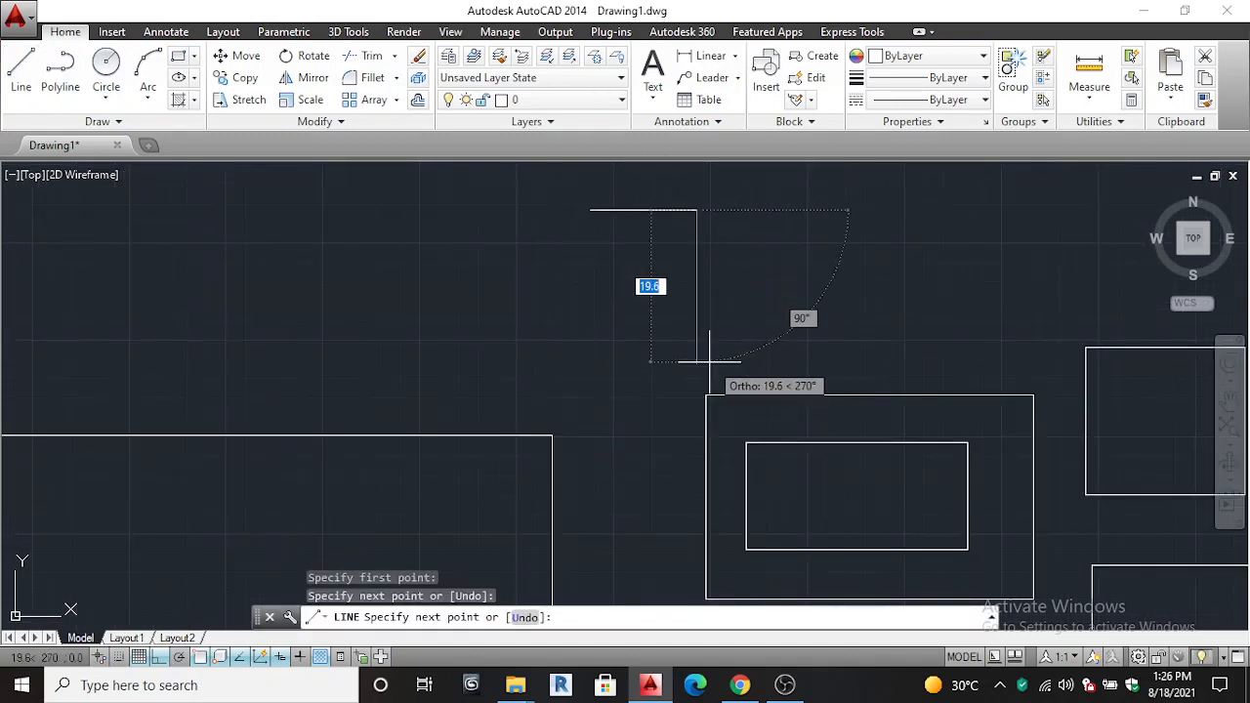
click(644, 345)
click(501, 332)
click(514, 215)
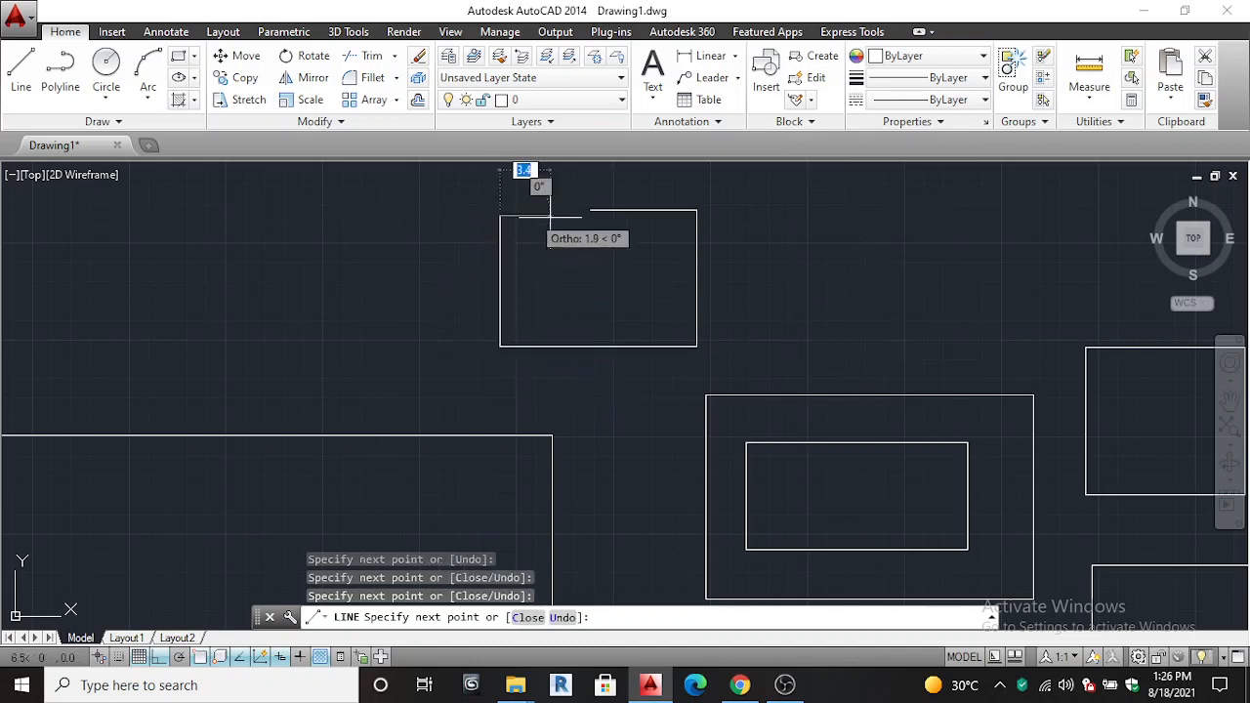
click(582, 215)
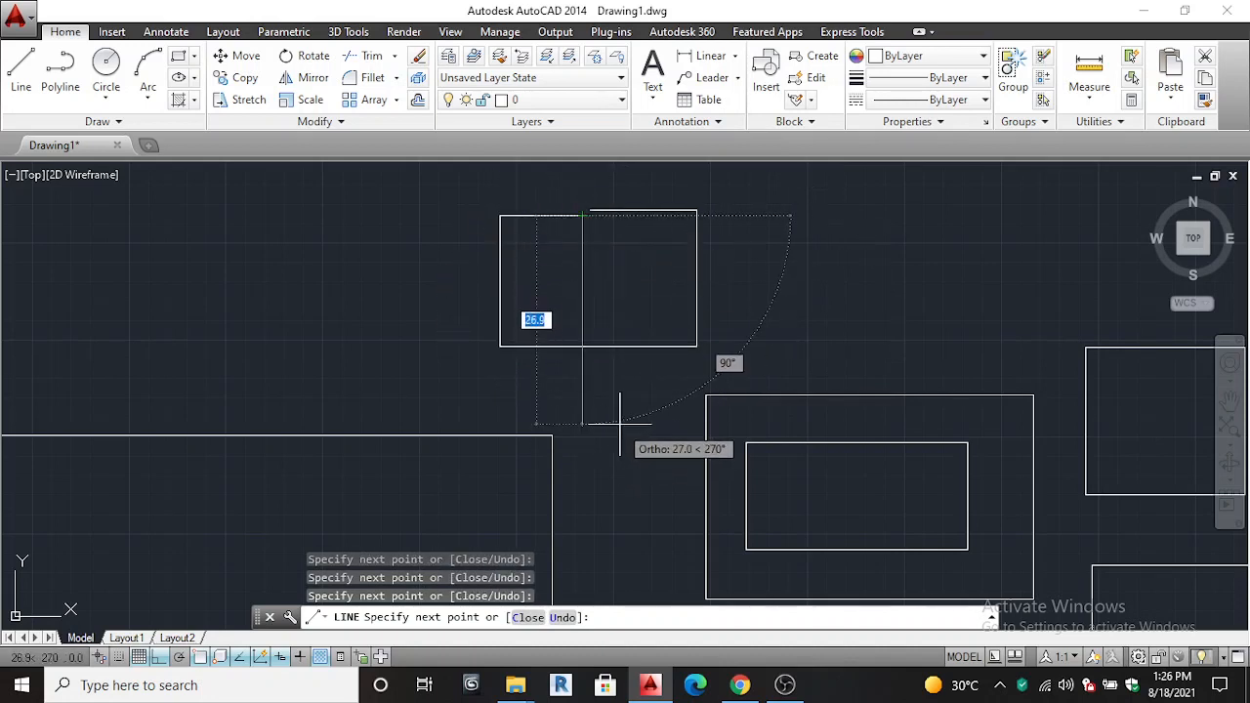
Step: Continue the line chain about 27 units down through the box, a short way across, and back up past its top edge
click(621, 424)
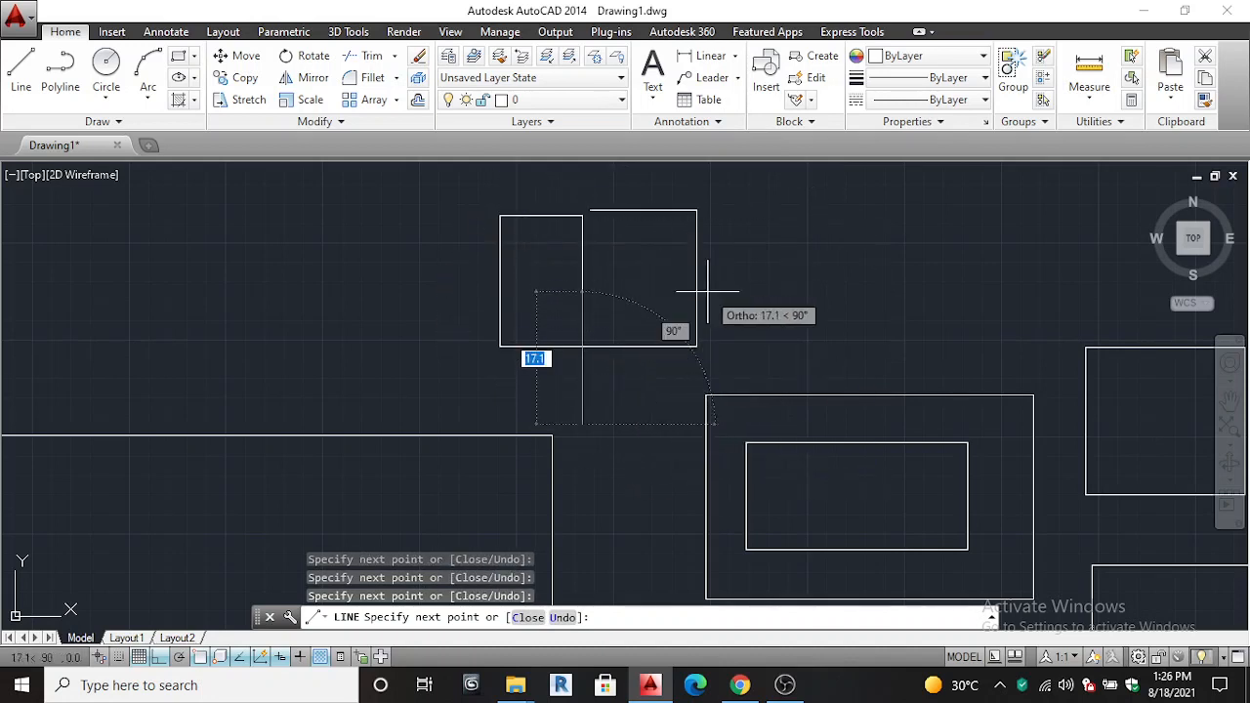
click(643, 424)
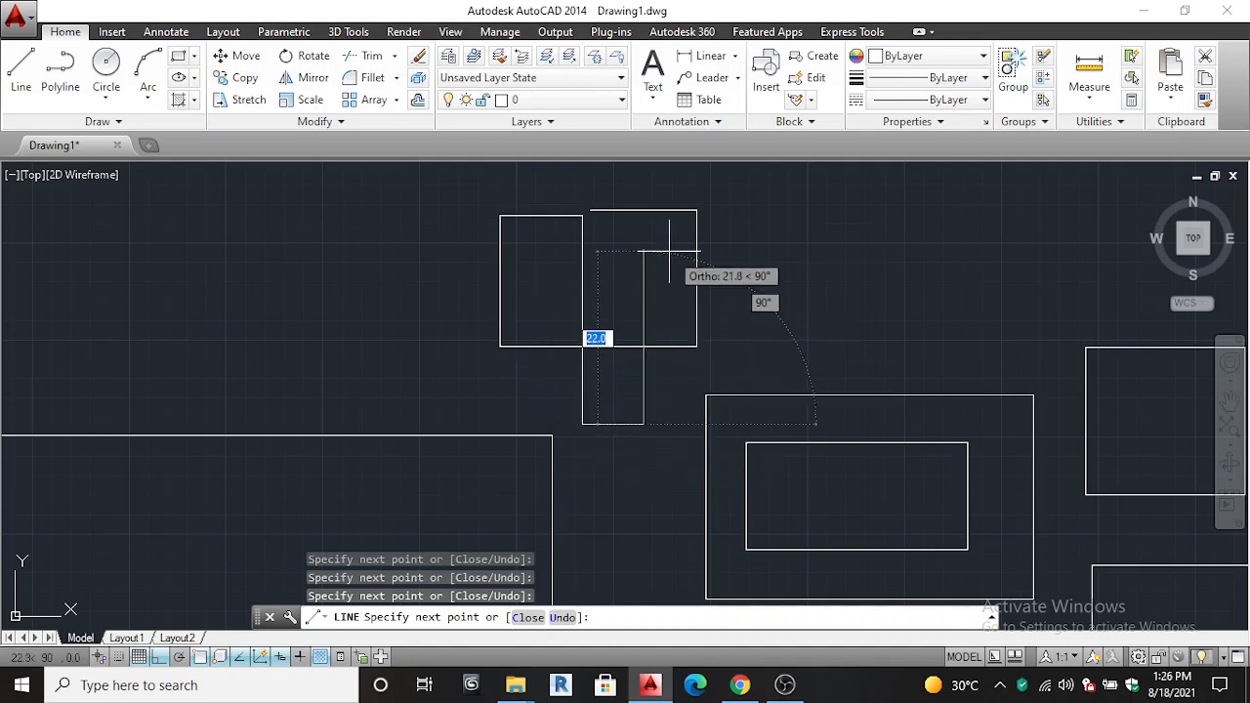
click(646, 207)
key(Escape)
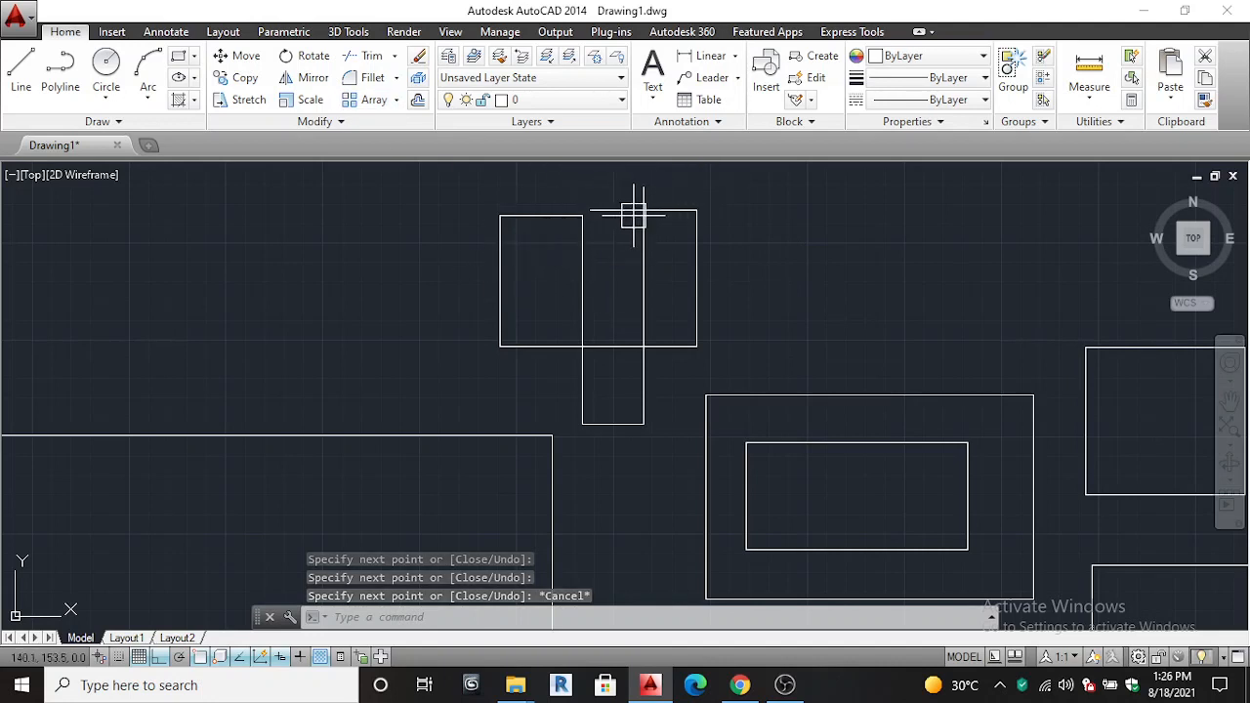
Step: Try to trim the new box's right-hand top line using that same line as the only cutting edge
scroll(633, 215, up, 3)
mouse_move(558, 257)
middle_down()
mouse_move(589, 407)
mouse_move(586, 392)
middle_up()
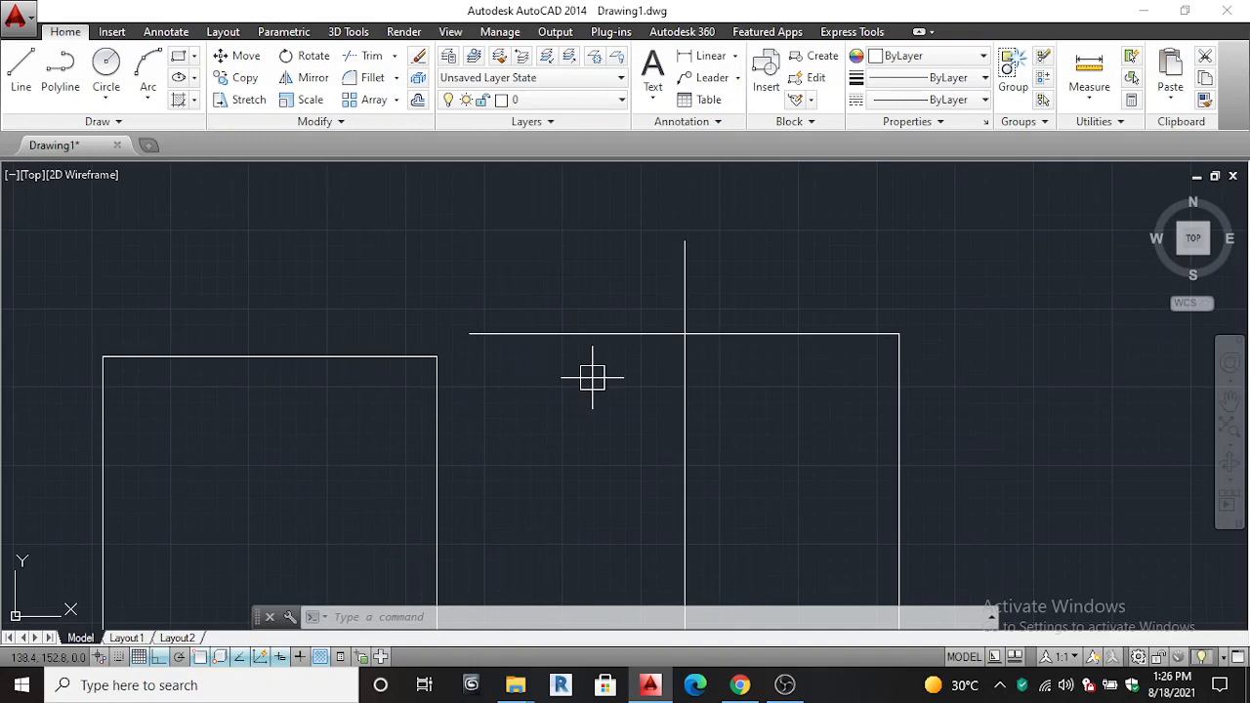
text(tr)
key(Return)
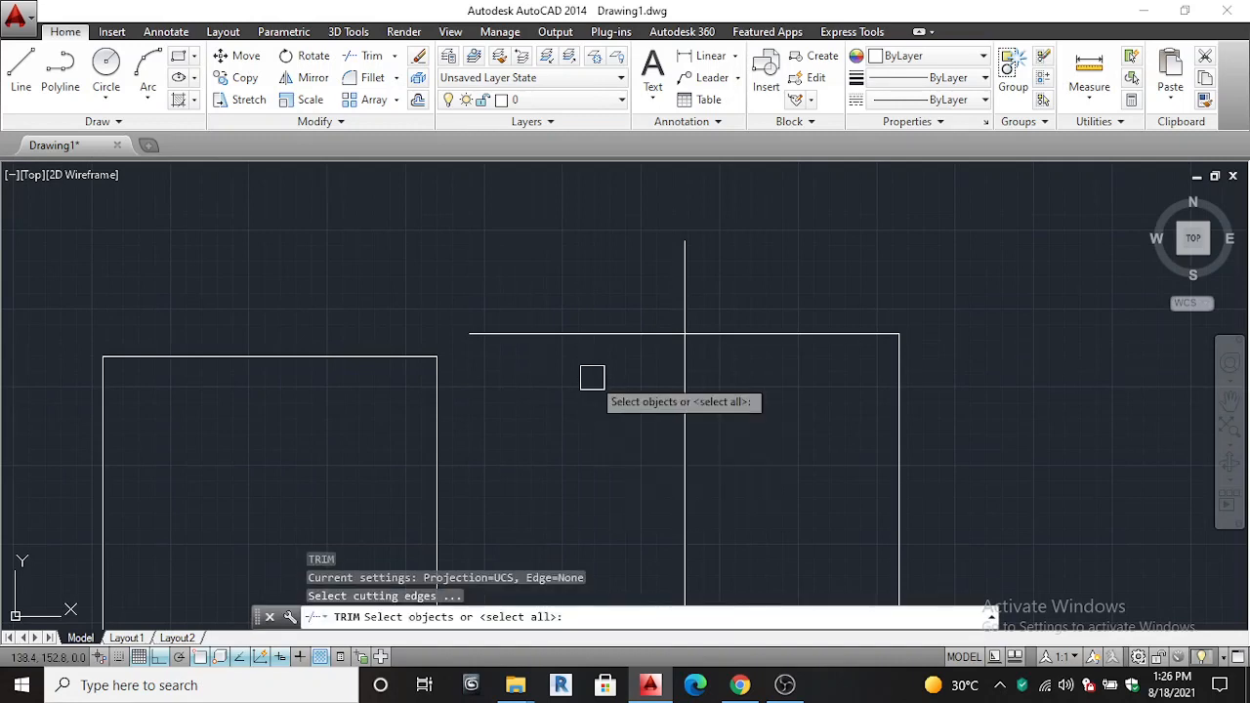
click(597, 333)
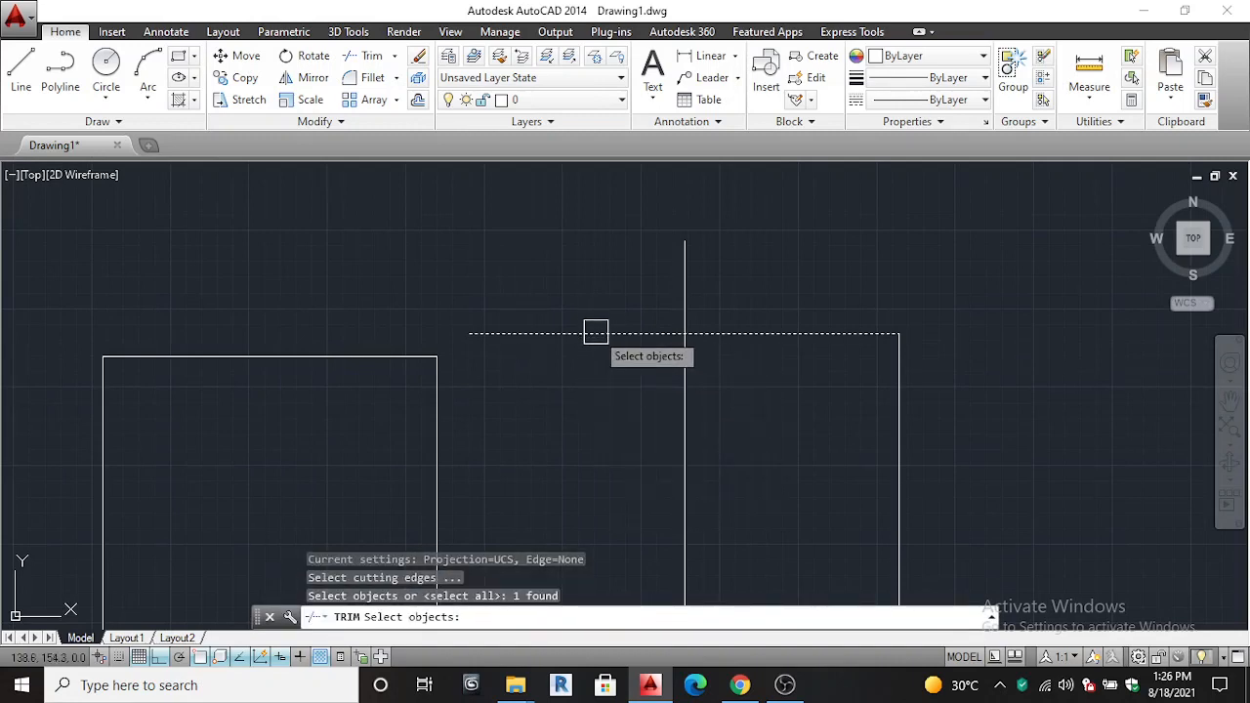
key(Return)
click(590, 334)
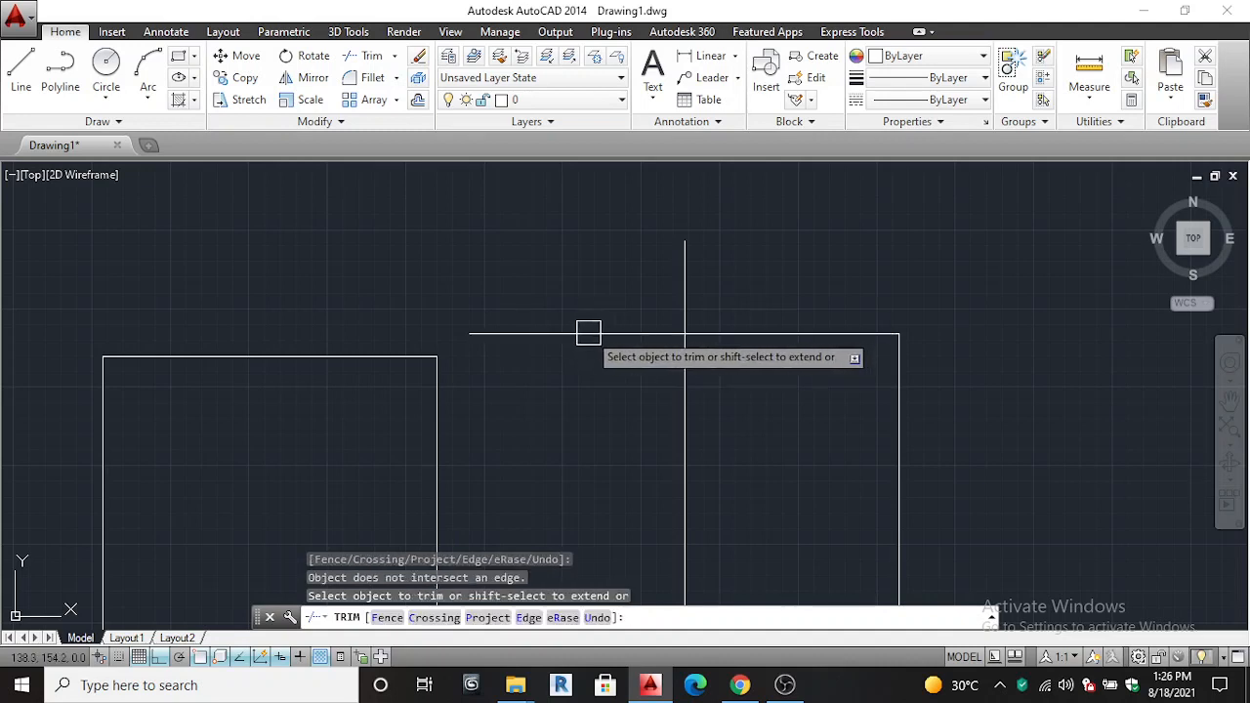
key(Escape)
Step: Trim the top line's left overhang and the vertical line's upper overhang using all objects as cutting edges, and check the corner
key(Return)
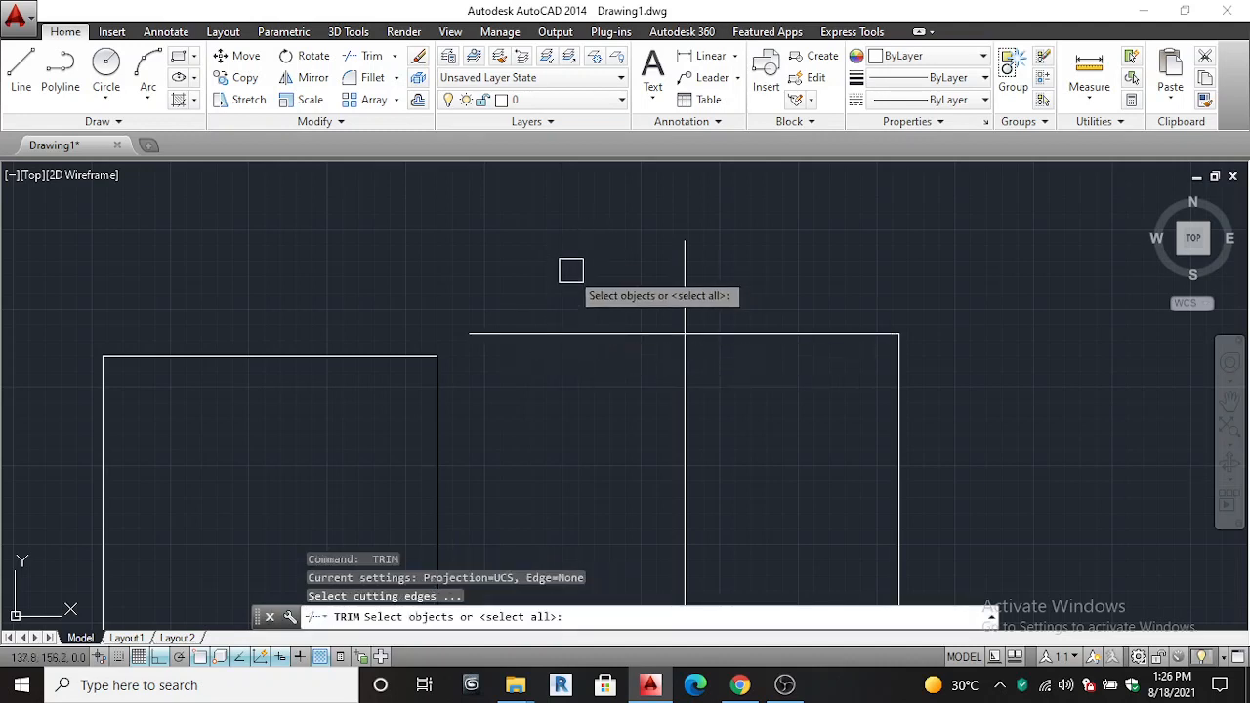
key(Return)
click(575, 334)
click(683, 285)
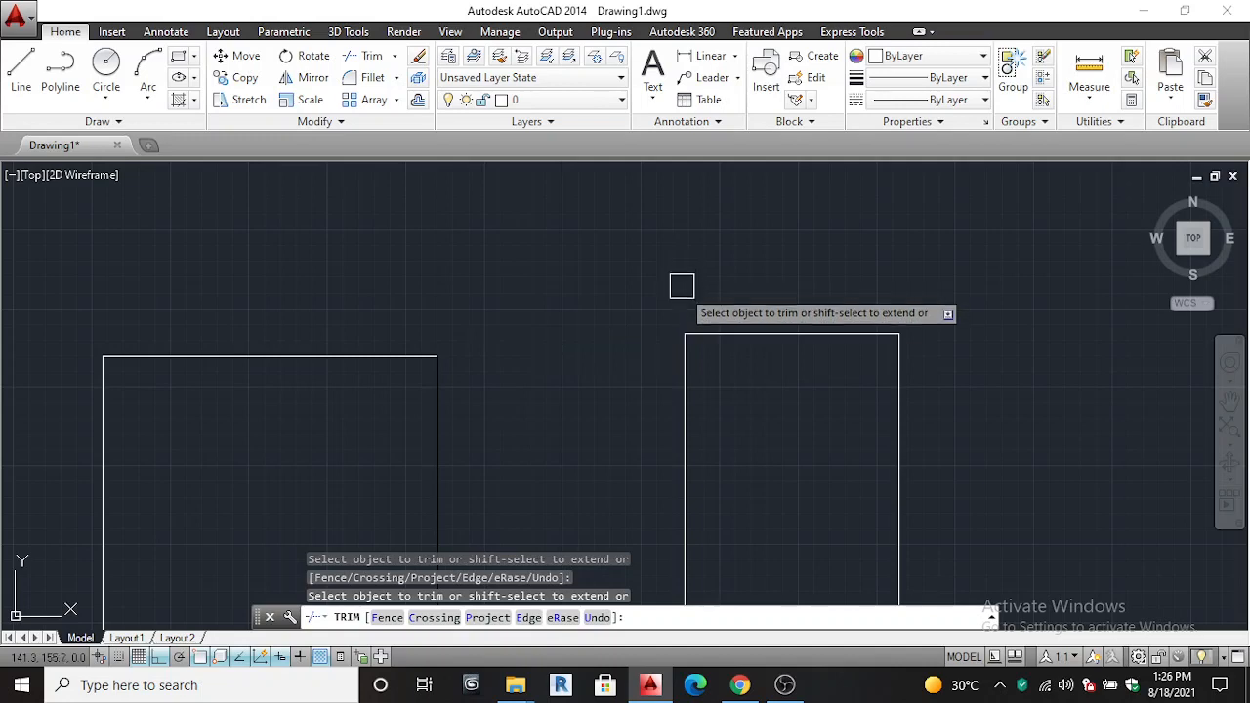
scroll(682, 285, down, 5)
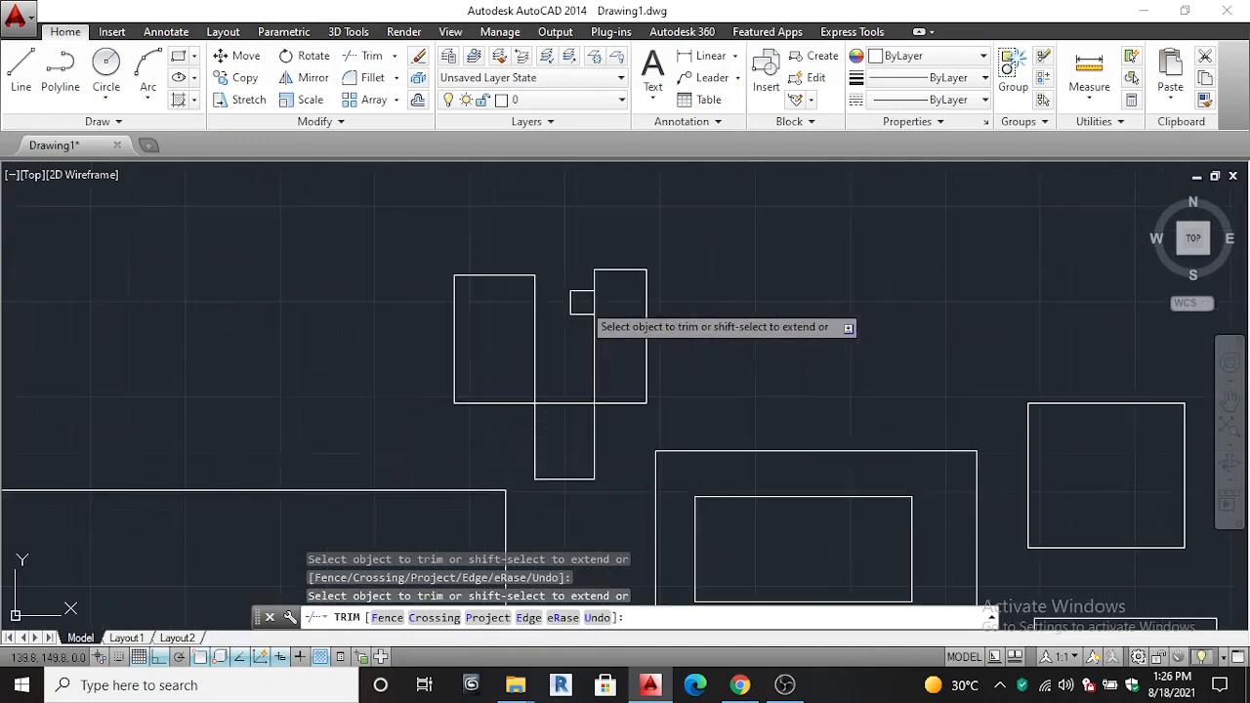
scroll(582, 303, down, 2)
key(Escape)
scroll(605, 293, up, 5)
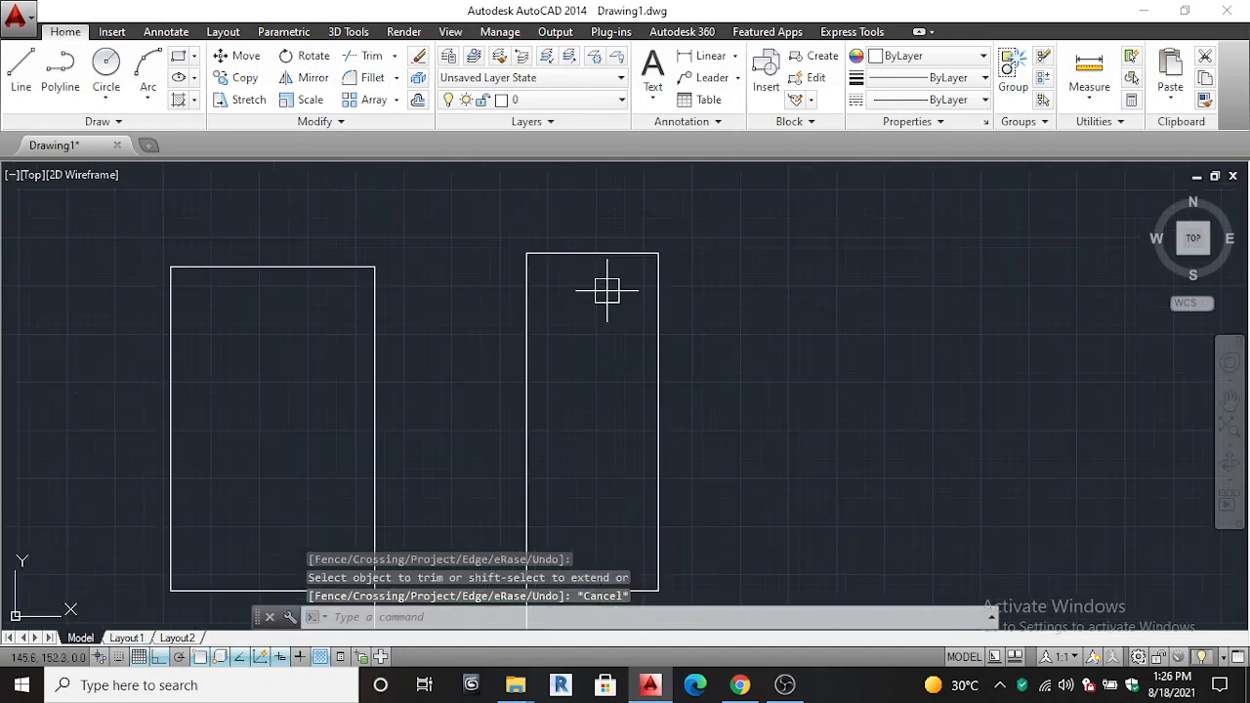
scroll(605, 289, down, 5)
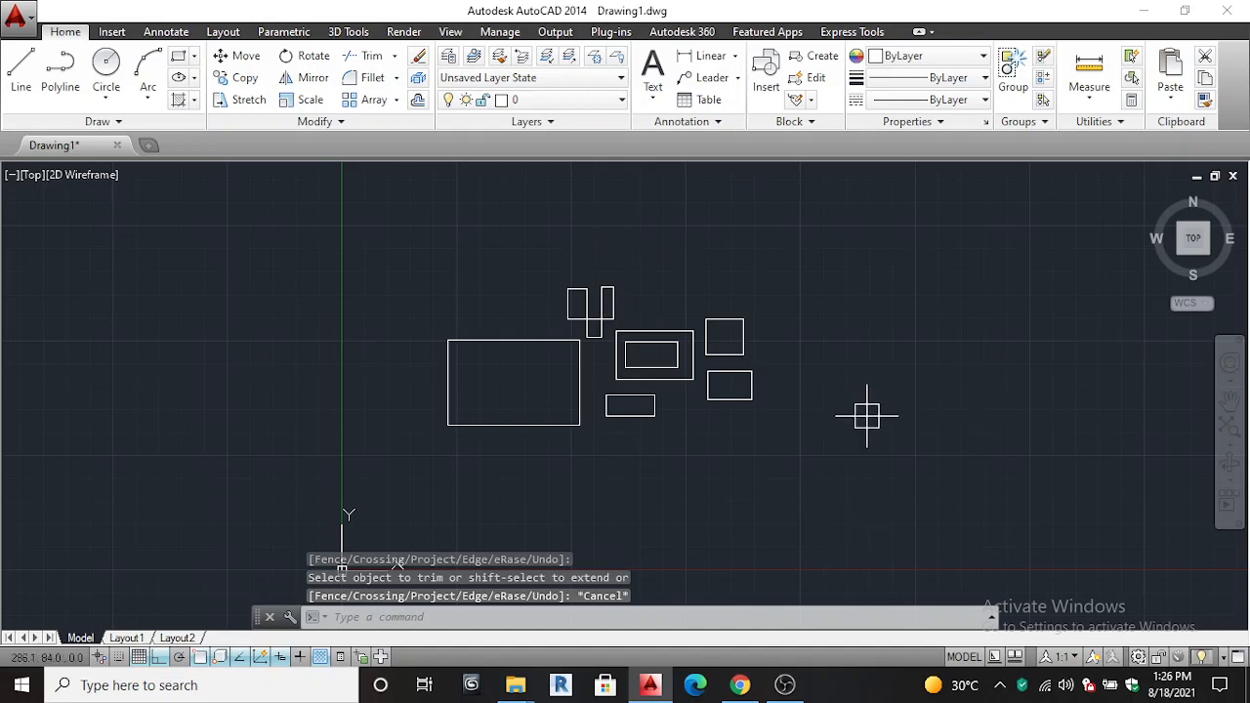